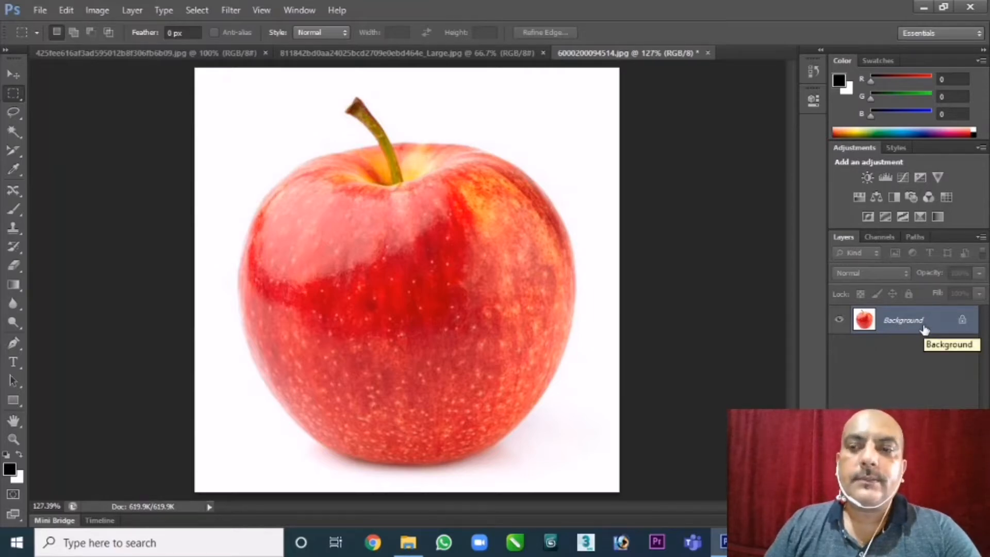
Try to move the locked Background layer with the Move tool
{"action": "left_click", "coordinate": [11, 74]}
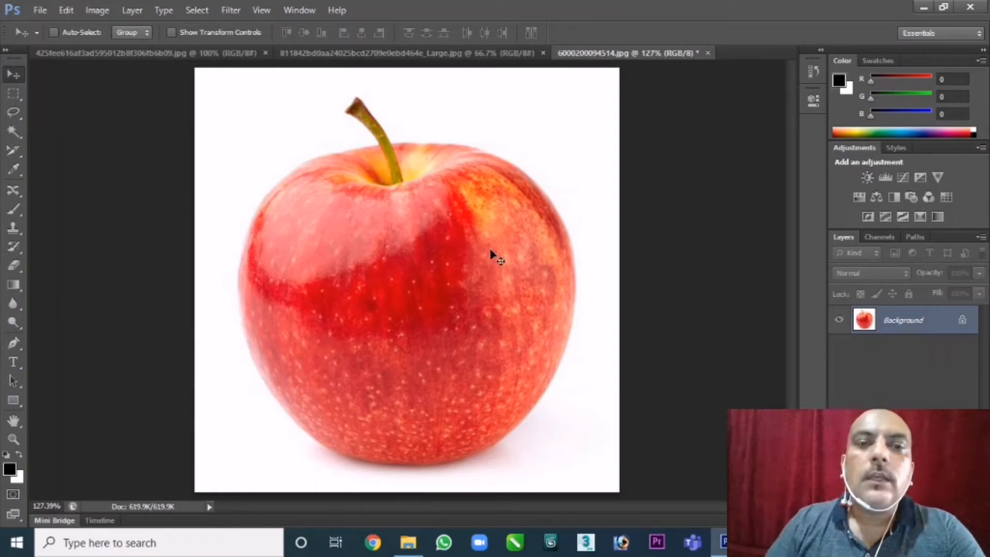
{"action": "left_click", "coordinate": [453, 300]}
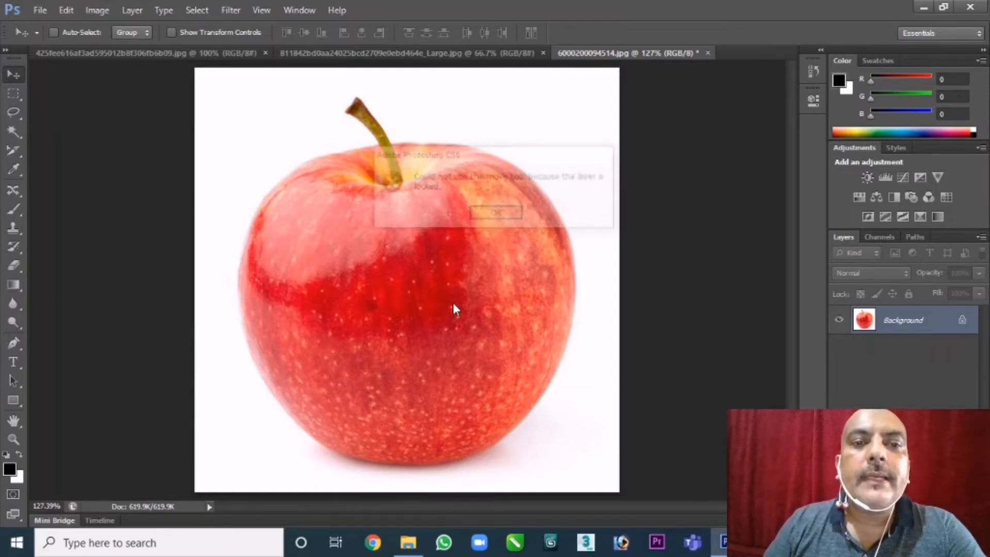
{"action": "left_click", "coordinate": [498, 214]}
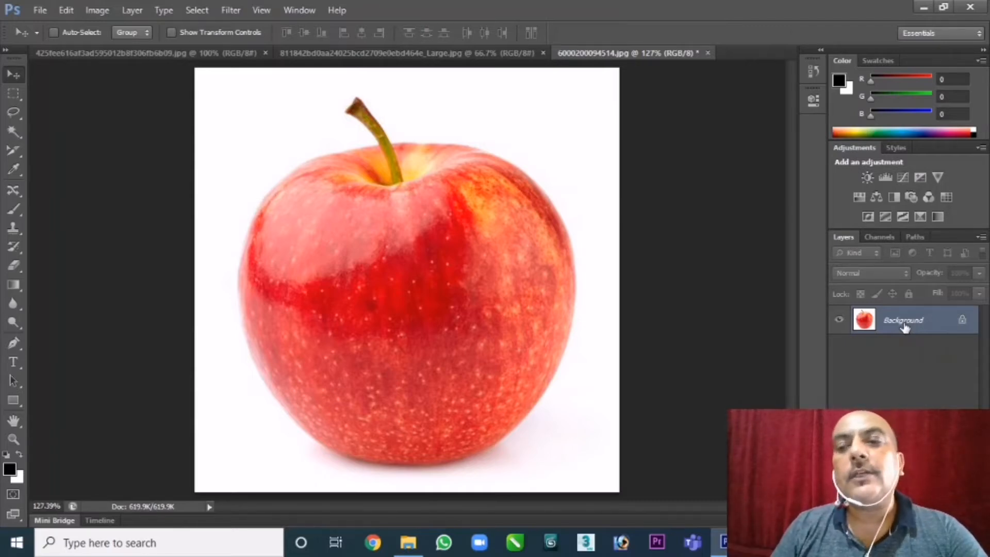
Duplicate the Background layer as "Background copy" in the same document
{"action": "right_click", "coordinate": [903, 325]}
{"action": "left_click", "coordinate": [896, 354]}
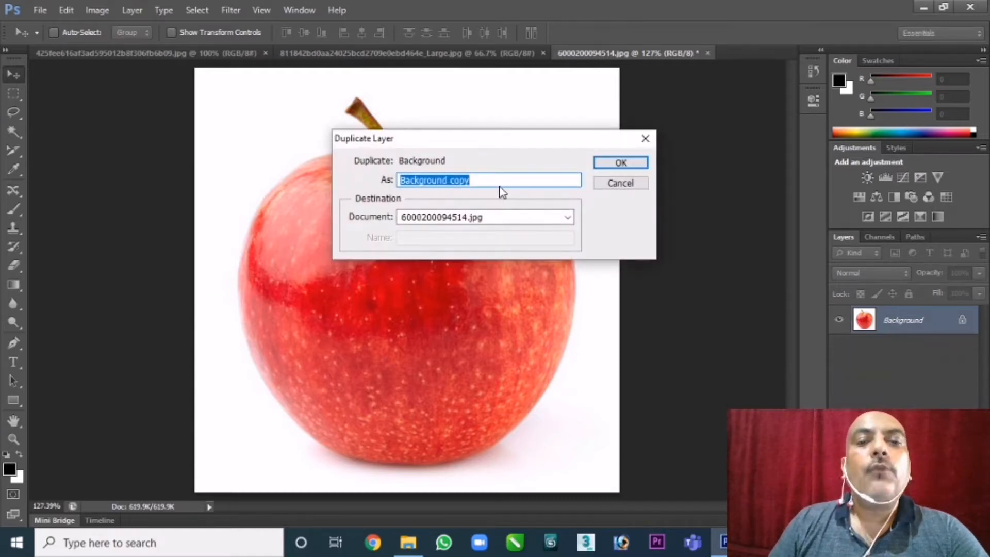
{"action": "left_click", "coordinate": [621, 164]}
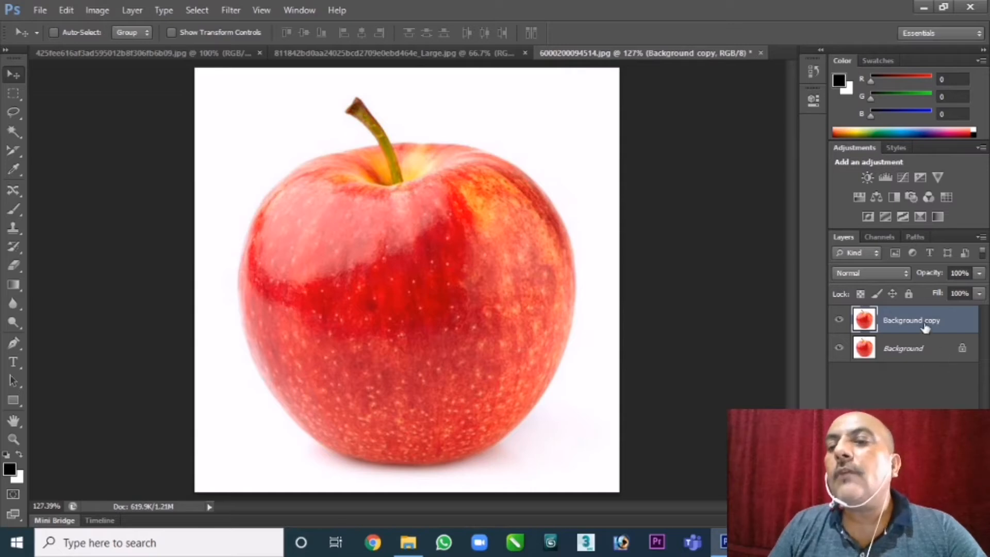
Hide the original Background layer and make Background copy the active layer
{"action": "left_click", "coordinate": [907, 349]}
{"action": "left_click", "coordinate": [839, 348]}
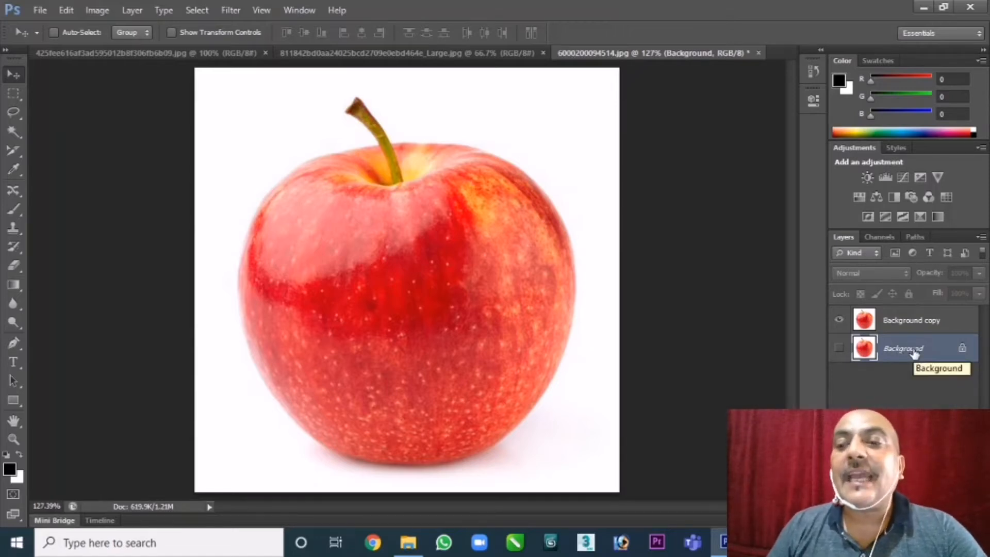
{"action": "left_click", "coordinate": [910, 322]}
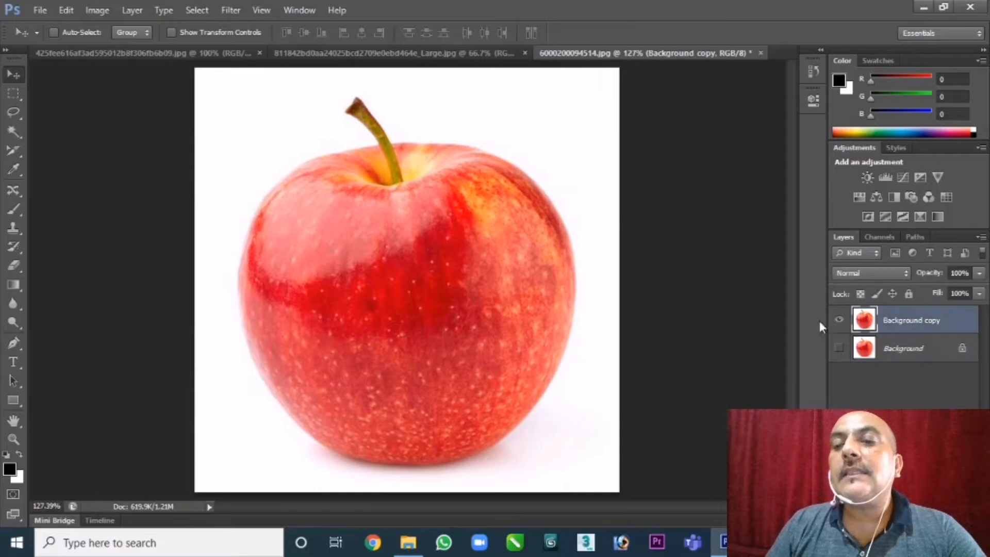
Toggle the visibility of Background copy off and on to check the layer's content
{"action": "left_click", "coordinate": [839, 321]}
{"action": "left_click", "coordinate": [840, 320]}
{"action": "left_click", "coordinate": [839, 320]}
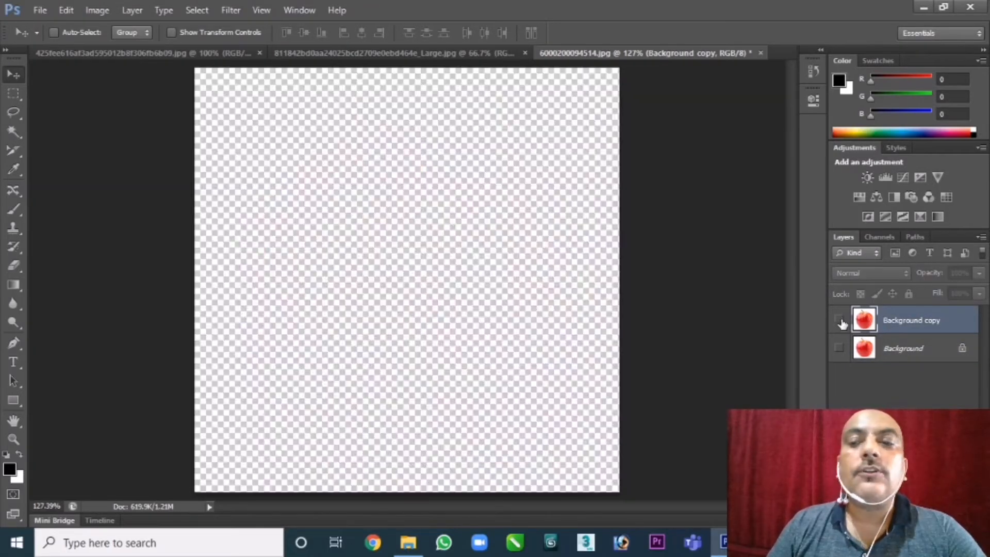
{"action": "left_click", "coordinate": [839, 320]}
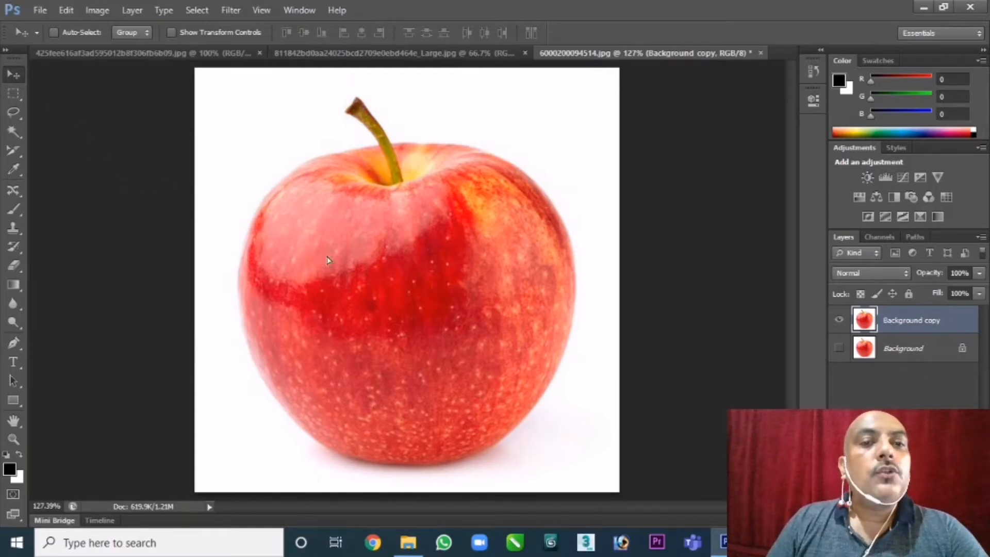
Try moving the Background copy layer sideways on the canvas with the Move tool, undoing each move
{"action": "left_click_drag", "start_coordinate": [328, 260], "coordinate": [524, 265]}
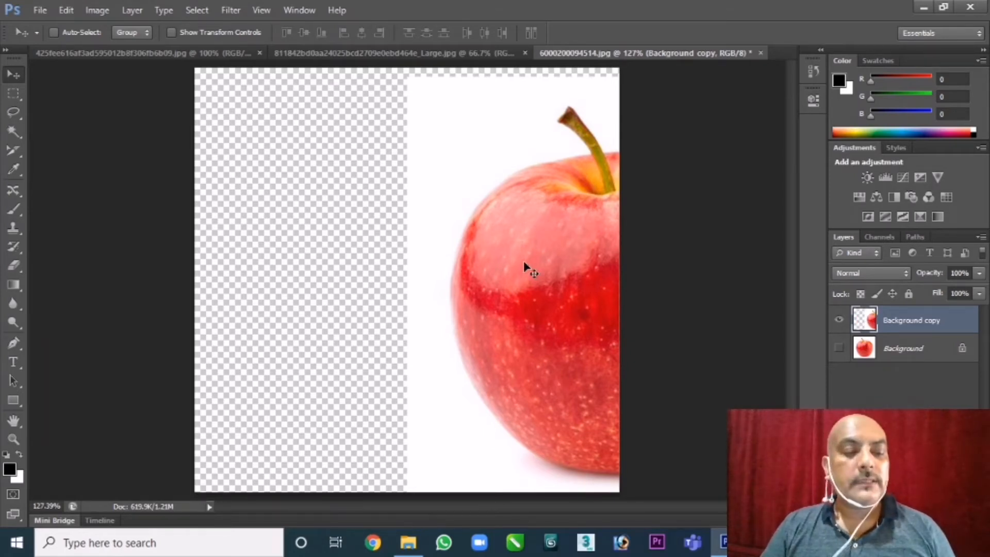
{"action": "key", "text": "ctrl+z"}
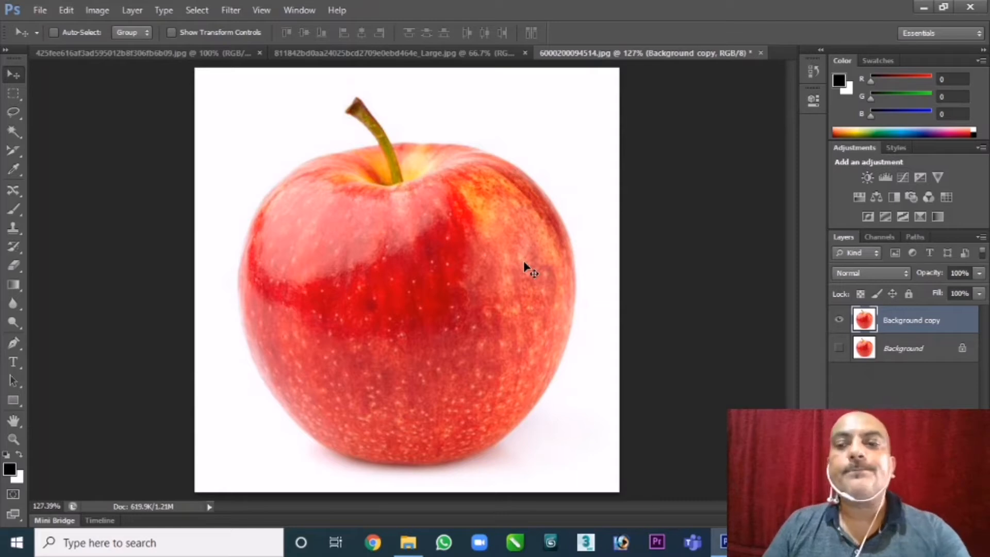
{"action": "left_click_drag", "start_coordinate": [348, 240], "coordinate": [401, 234]}
{"action": "key", "text": "ctrl+z"}
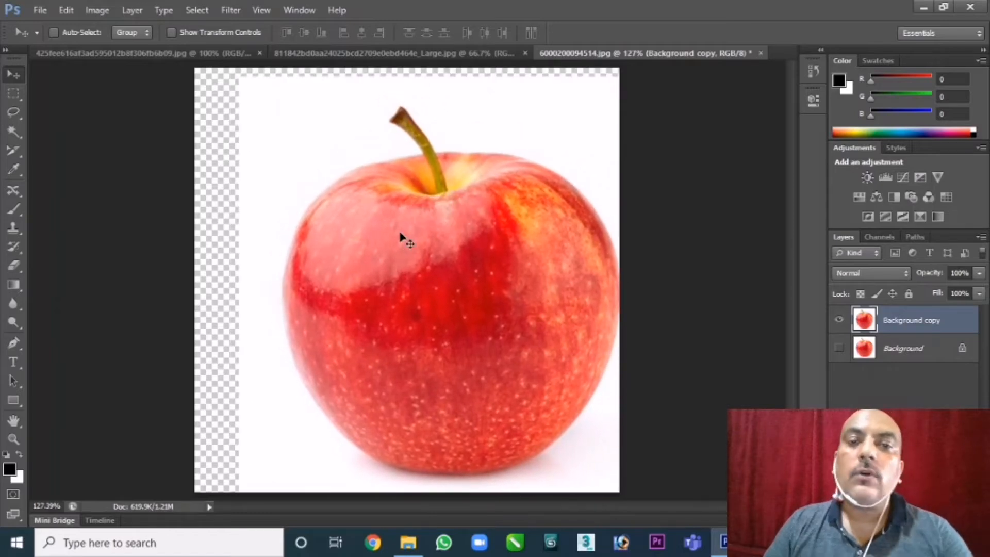
{"action": "key", "text": "ctrl+z"}
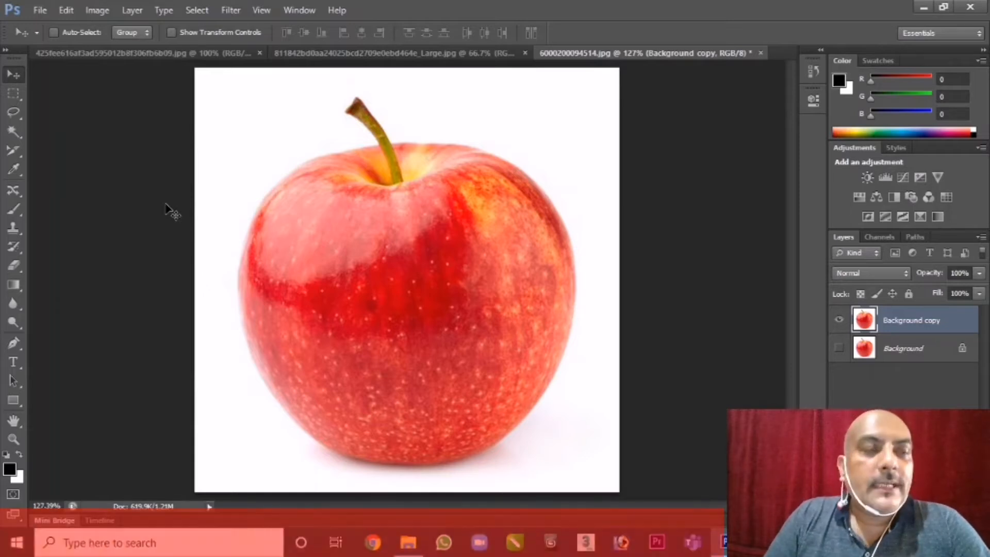
Select a roughly square area in the middle of the apple with the Rectangular Marquee and copy it to a new layer
{"action": "left_click", "coordinate": [16, 93]}
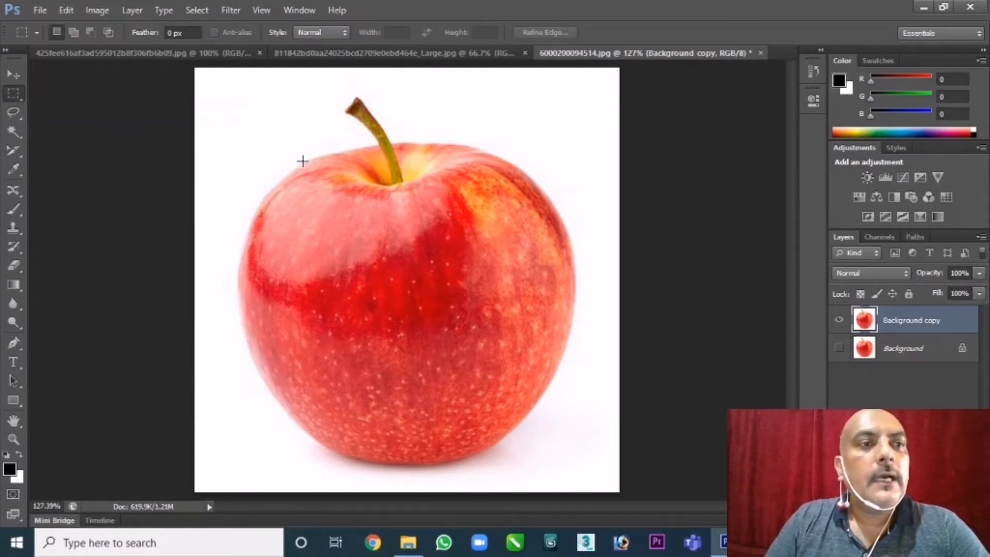
{"action": "left_click", "coordinate": [18, 94]}
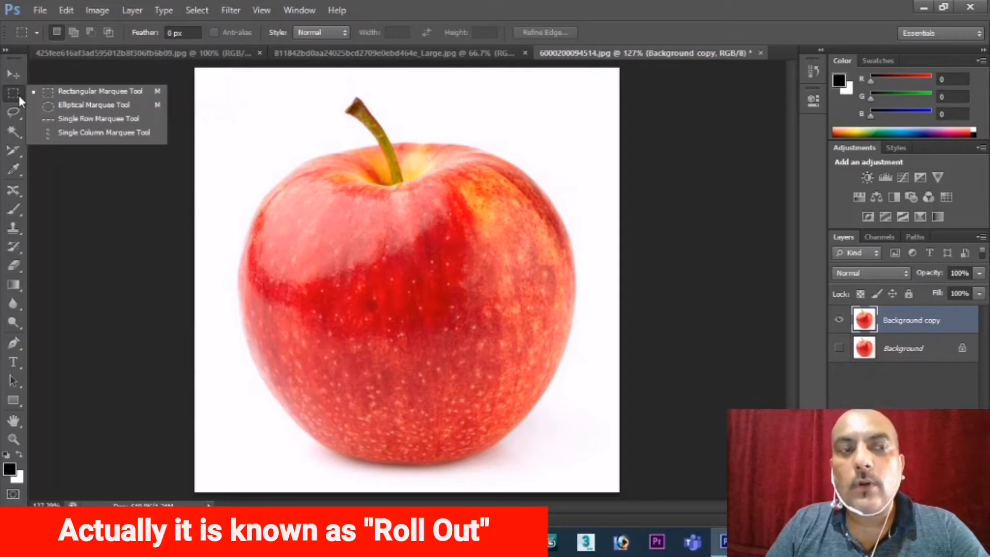
{"action": "left_click", "coordinate": [83, 93]}
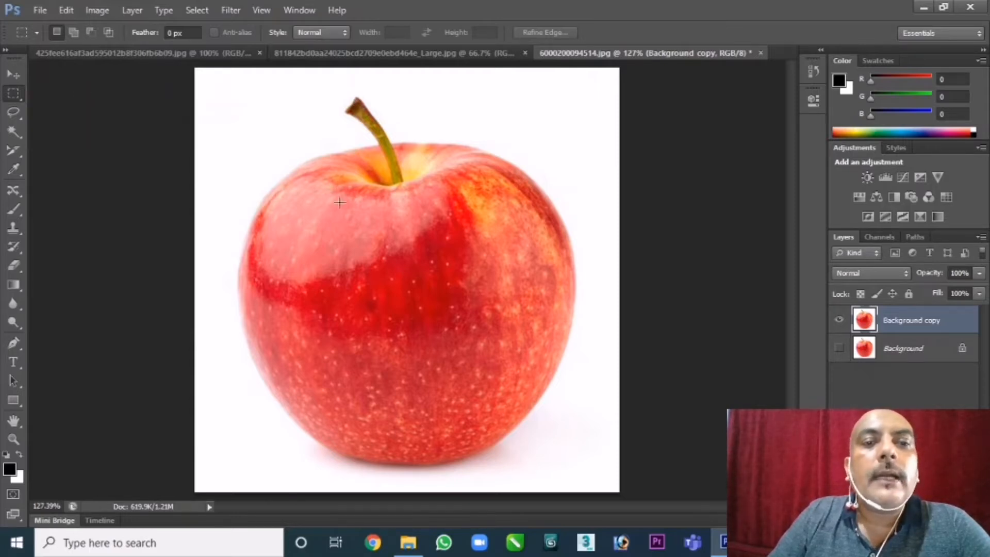
{"action": "left_click_drag", "start_coordinate": [322, 213], "coordinate": [467, 353]}
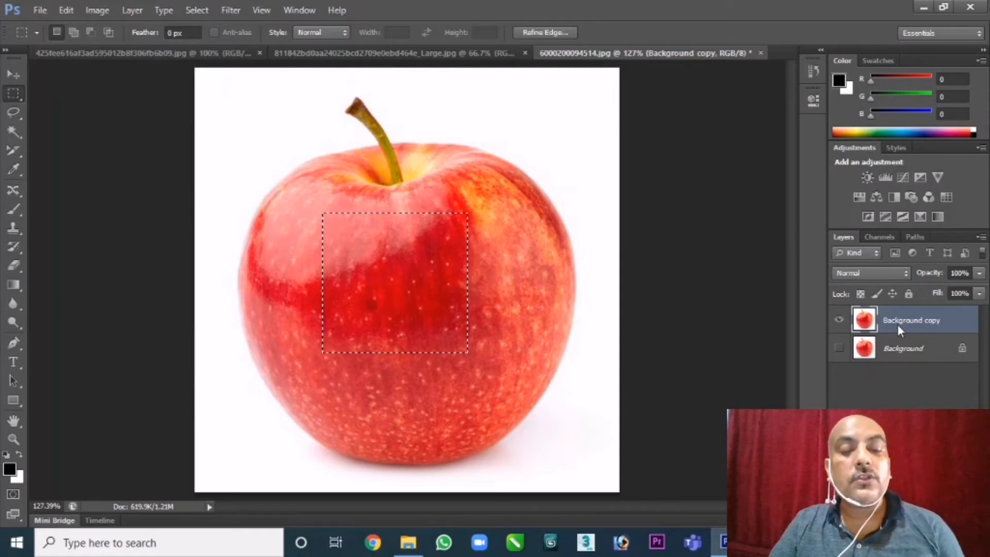
{"action": "key", "text": "ctrl+j"}
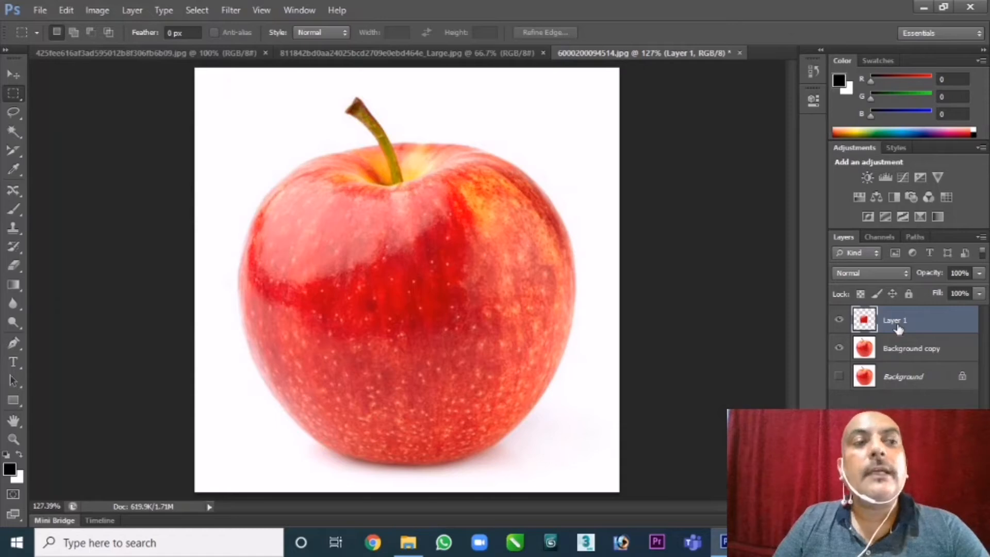
{"action": "left_click", "coordinate": [61, 10]}
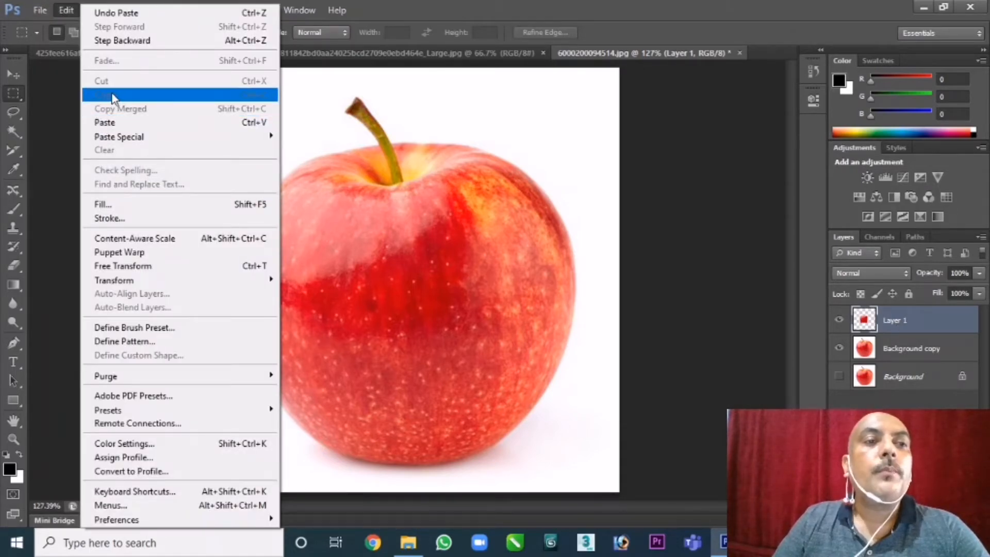
{"action": "mouse_move", "coordinate": [338, 10]}
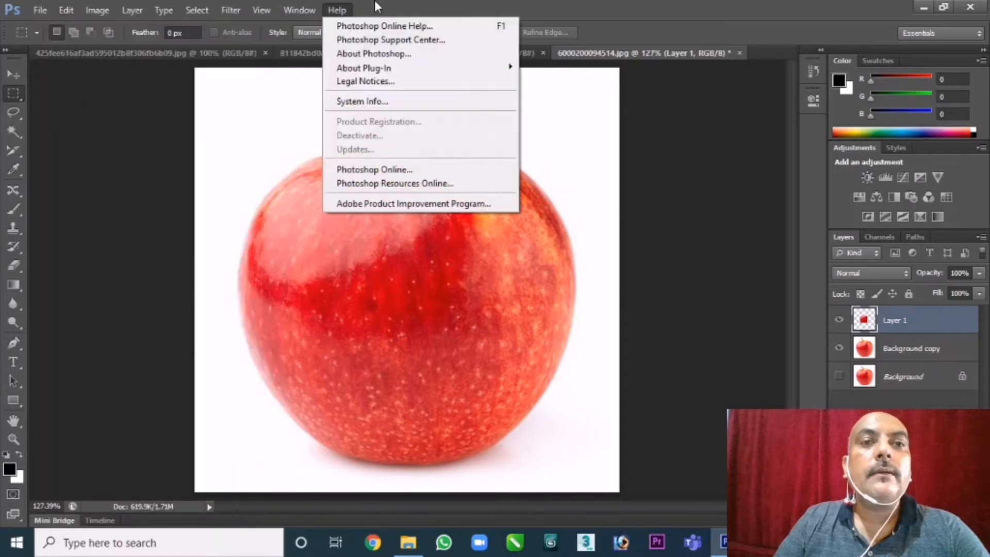
{"action": "left_click", "coordinate": [374, 1]}
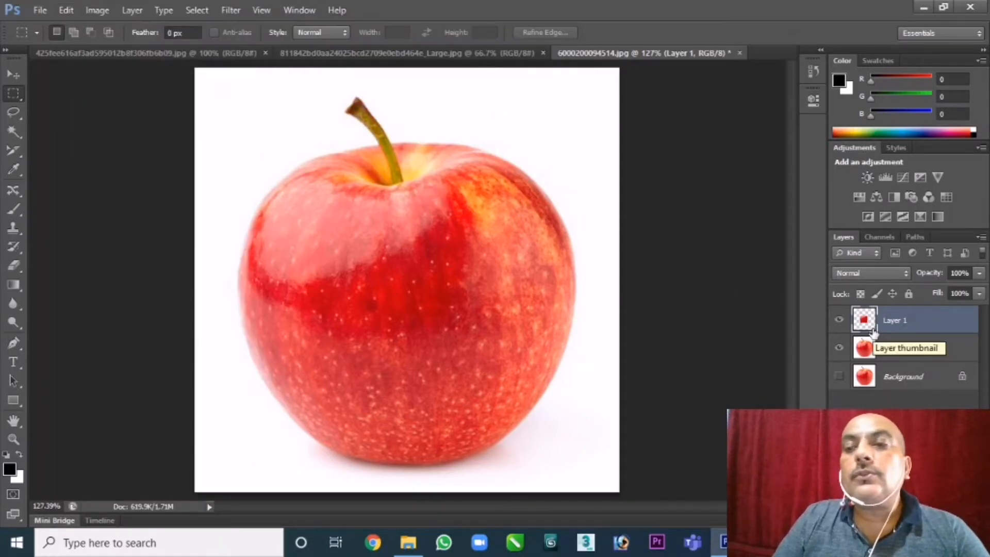
Hide and reshow Background copy to inspect the copied square, and try moving the square before undoing the move
{"action": "left_click", "coordinate": [839, 349]}
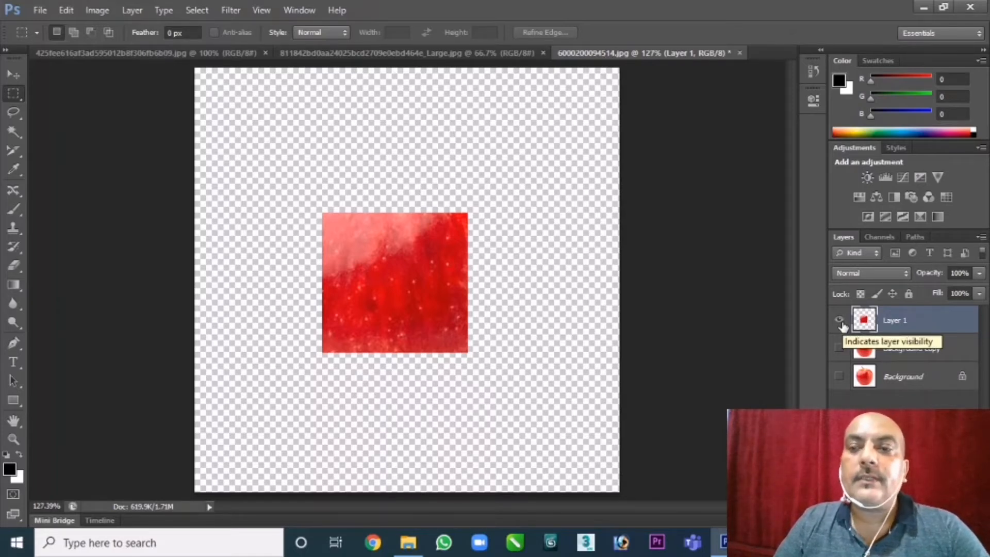
{"action": "left_click", "coordinate": [839, 349]}
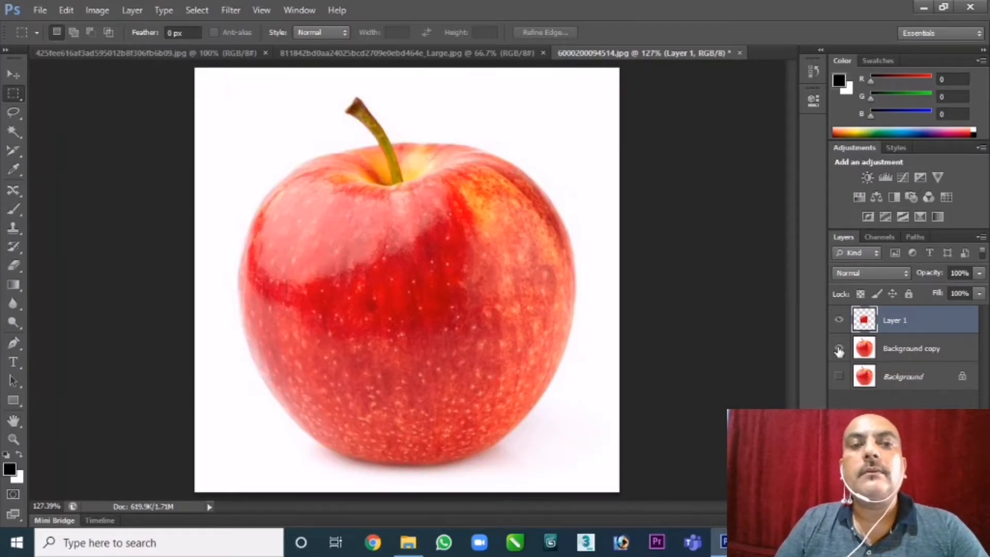
{"action": "key", "text": "v"}
{"action": "left_click_drag", "start_coordinate": [216, 254], "coordinate": [380, 283]}
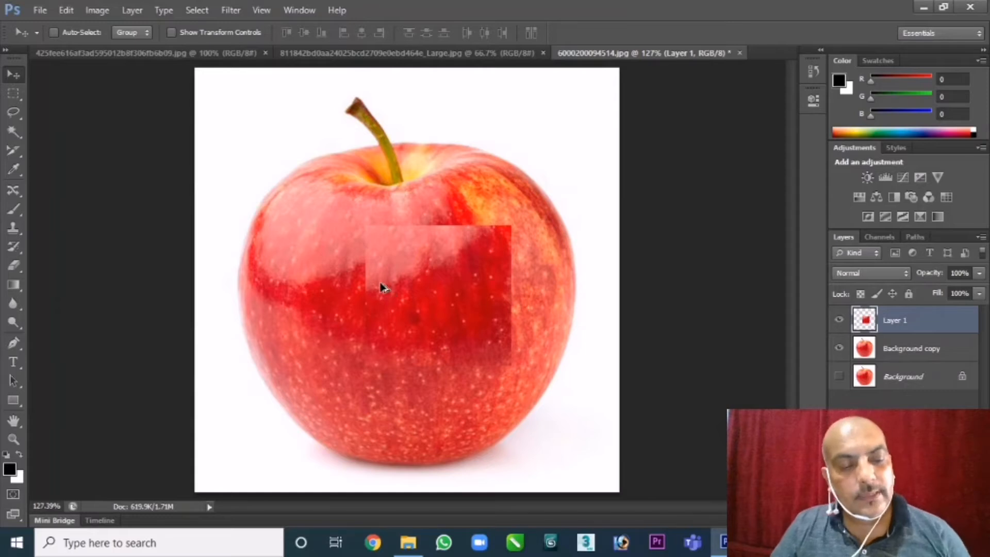
{"action": "key", "text": "ctrl+z"}
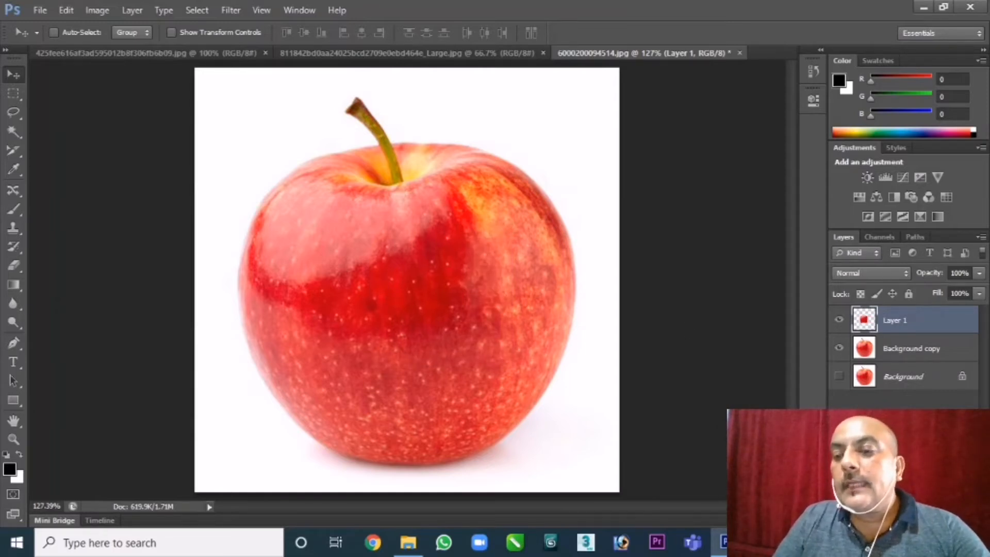
Apply a Bevel & Emboss effect with the Pillow Emboss style to Layer 1
{"action": "left_click", "coordinate": [872, 520]}
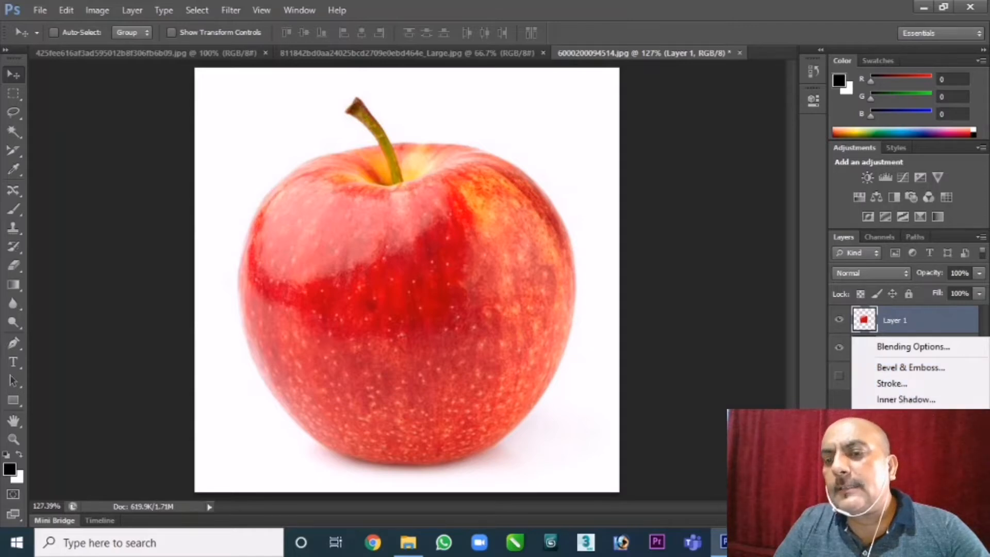
{"action": "left_click", "coordinate": [895, 368]}
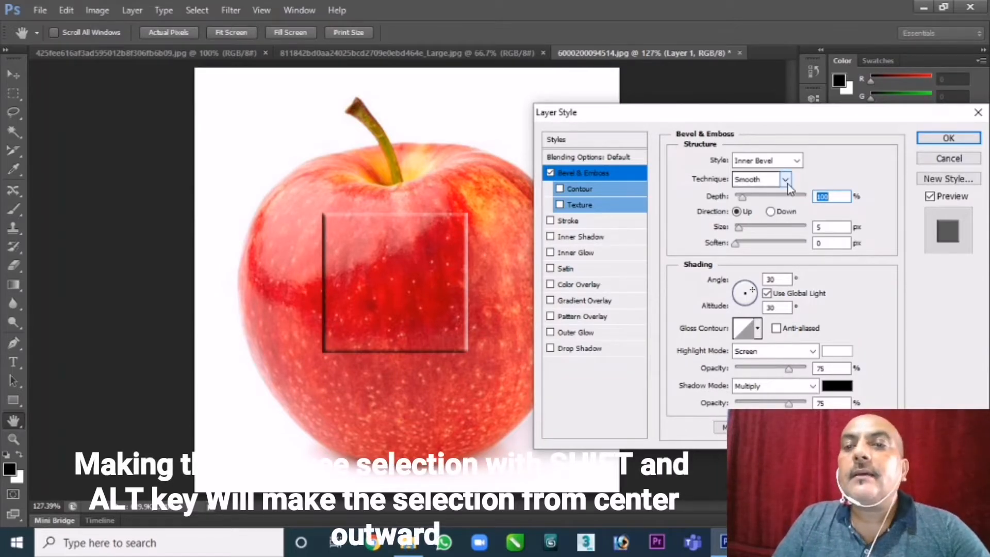
{"action": "left_click", "coordinate": [794, 161]}
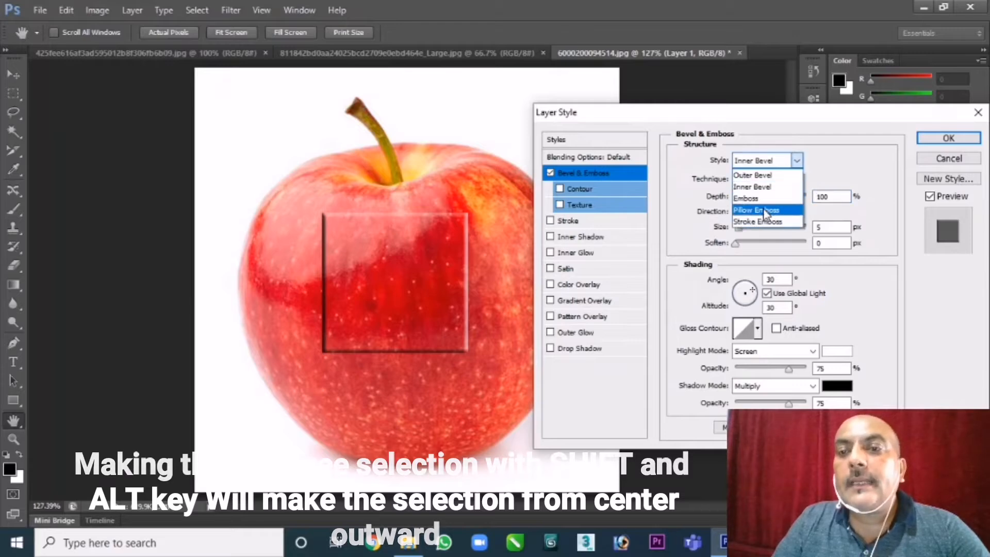
{"action": "left_click", "coordinate": [765, 211]}
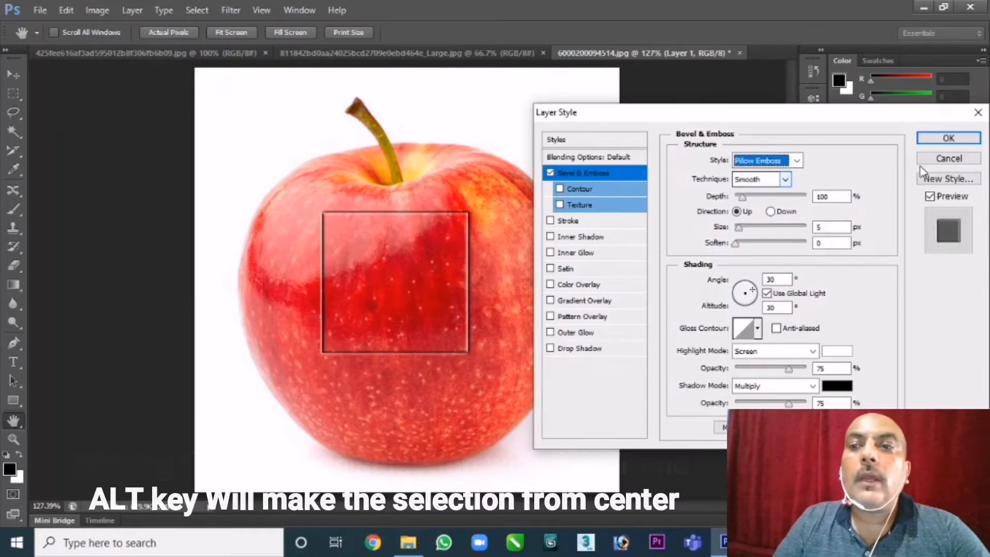
{"action": "left_click", "coordinate": [949, 138]}
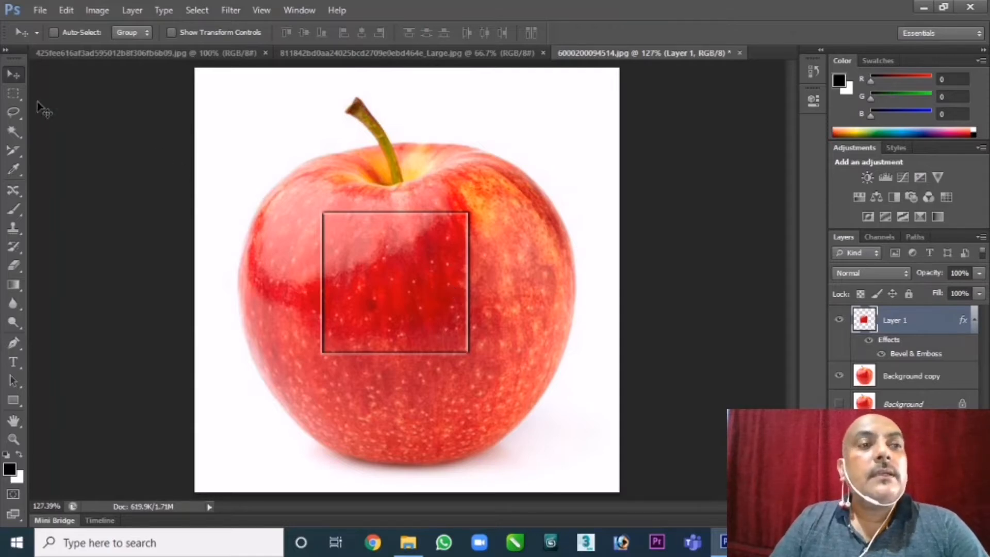
Delete Layer 1 with its emboss effect and switch to the Elliptical Marquee tool
{"action": "left_click", "coordinate": [16, 92]}
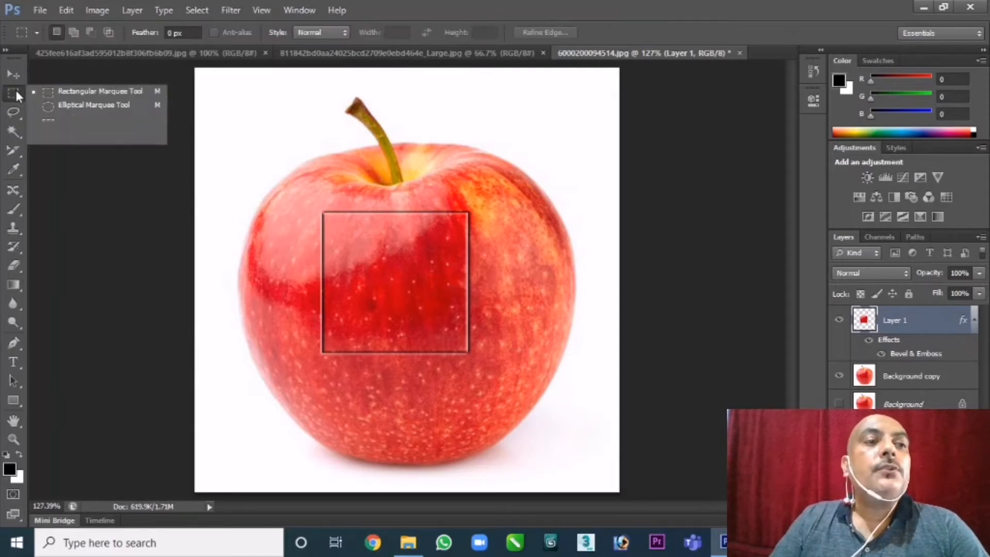
{"action": "left_click", "coordinate": [64, 103]}
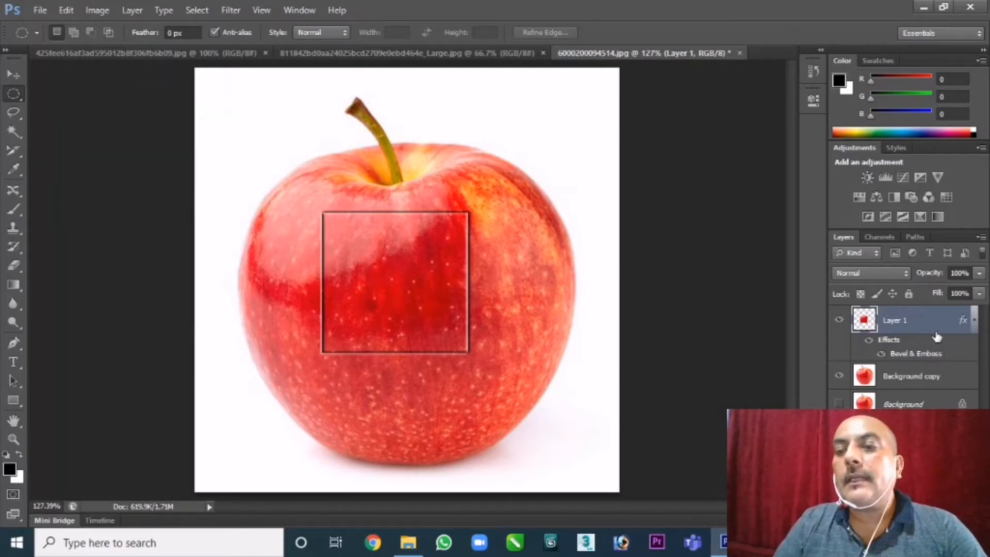
{"action": "key", "text": "Delete"}
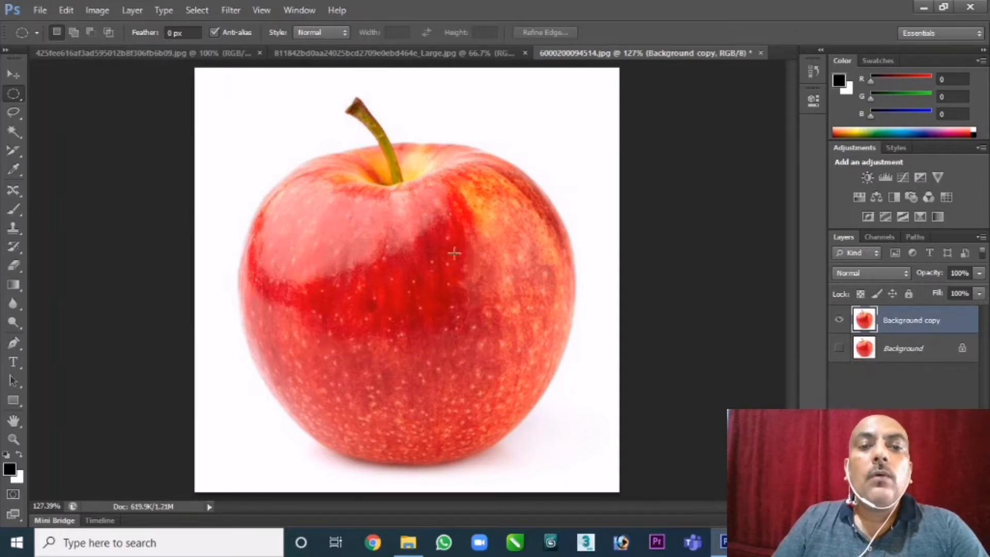
Draw an elliptical selection over the middle of the apple, discarding the first trial and redrawing it as a taller oval
{"action": "left_click_drag", "start_coordinate": [342, 235], "coordinate": [449, 312]}
{"action": "left_click", "coordinate": [353, 234]}
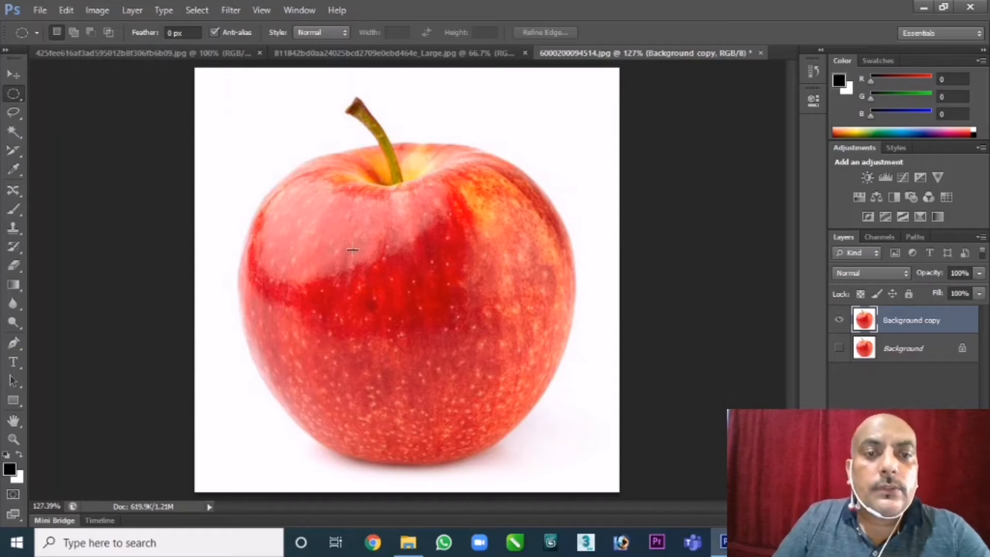
{"action": "left_click_drag", "start_coordinate": [349, 217], "coordinate": [505, 401]}
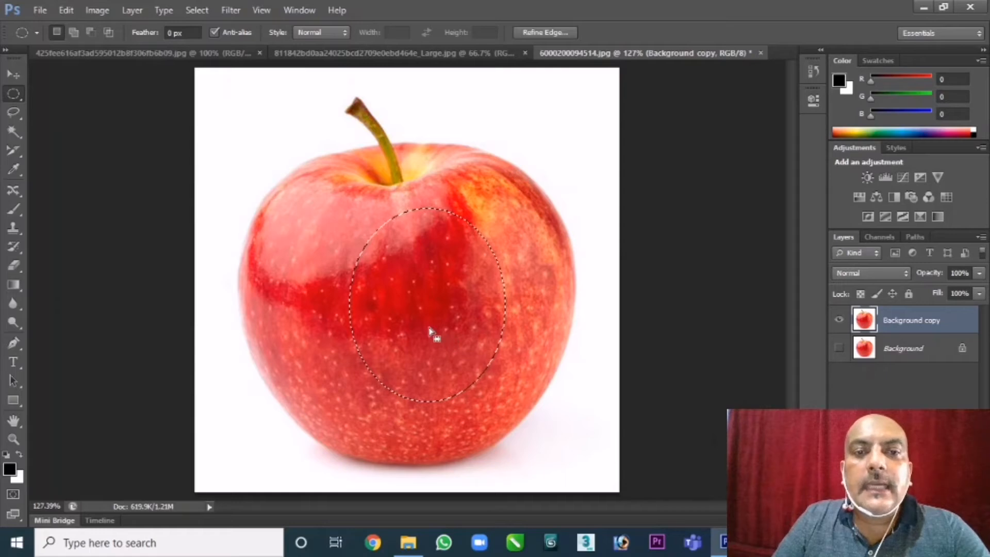
Replace the oval with a proportional circular selection about 0.52 in across, slightly right of the apple's centre
{"action": "left_click", "coordinate": [422, 263]}
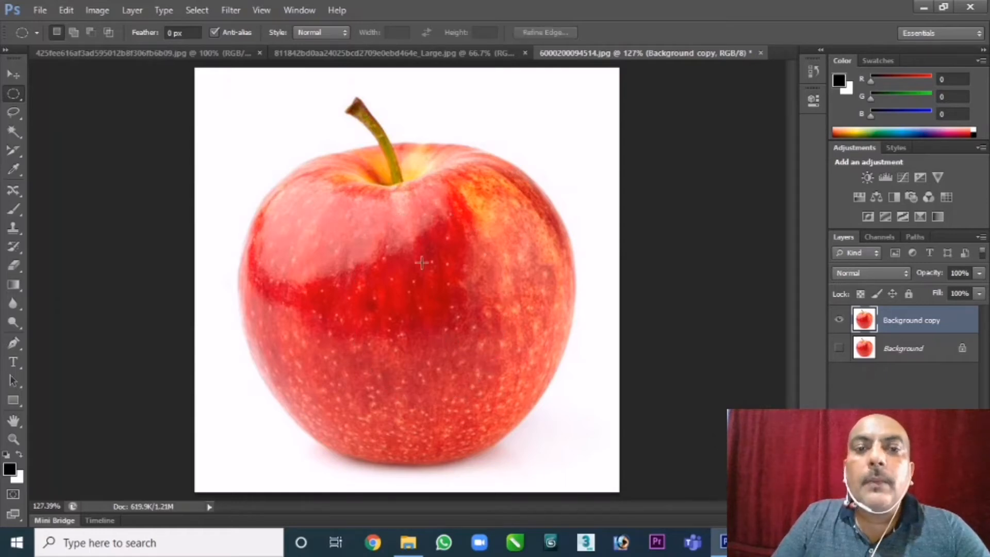
{"action": "left_click_drag", "start_coordinate": [371, 233], "coordinate": [498, 370]}
{"action": "left_click", "coordinate": [497, 369]}
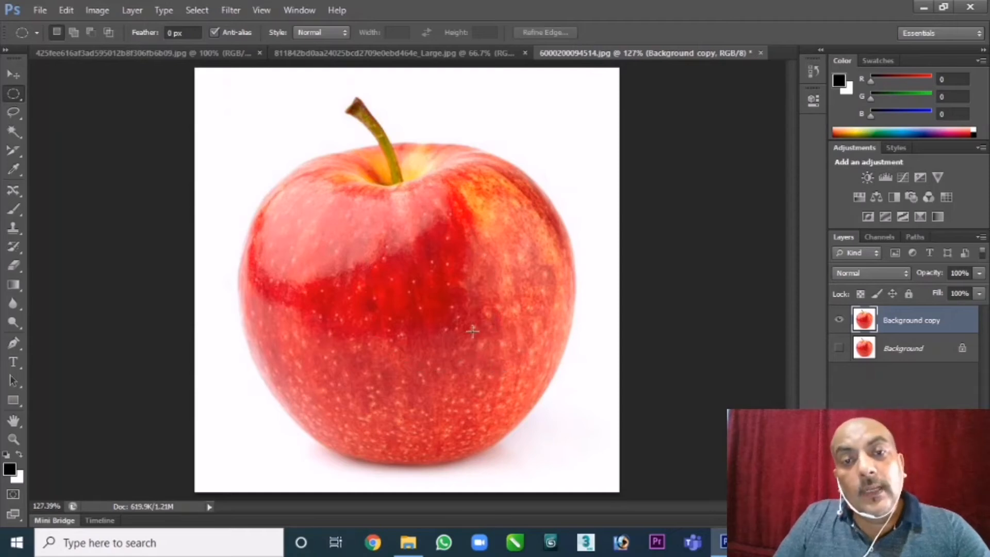
{"action": "left_click_drag", "start_coordinate": [384, 251], "coordinate": [520, 390]}
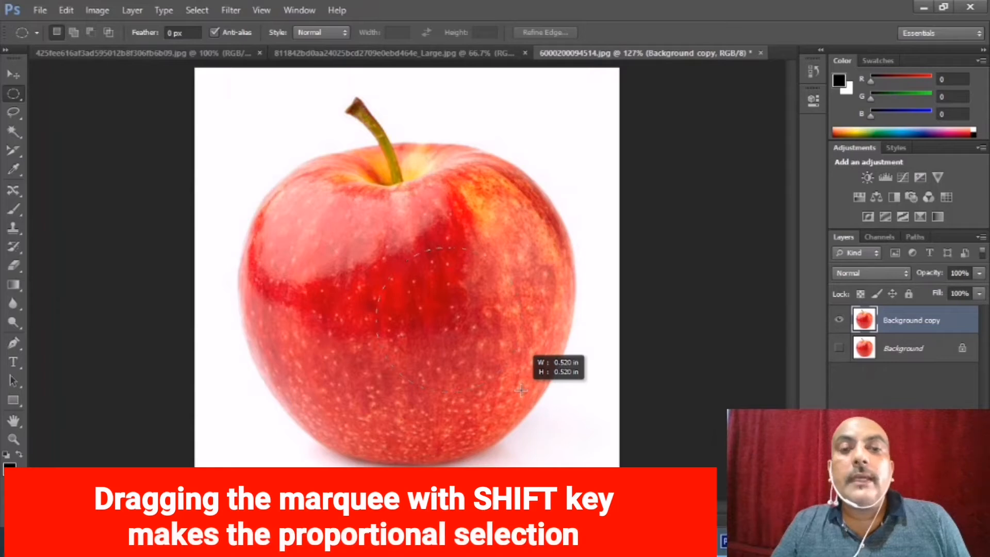
{"action": "left_click_drag", "start_coordinate": [520, 390], "coordinate": [522, 392]}
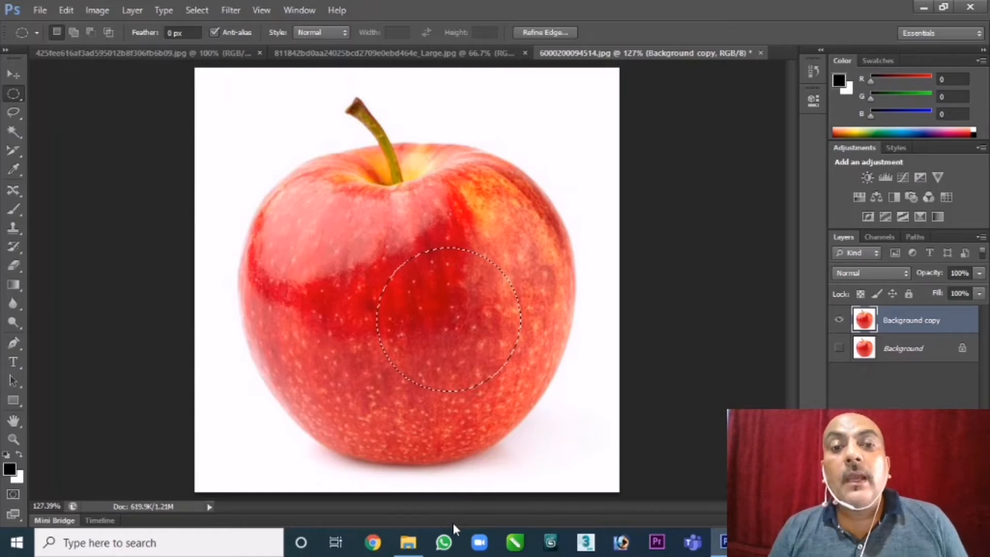
Clear the circle, draw a circular selection outward from a point near the apple's middle, and deselect it
{"action": "left_click", "coordinate": [438, 320]}
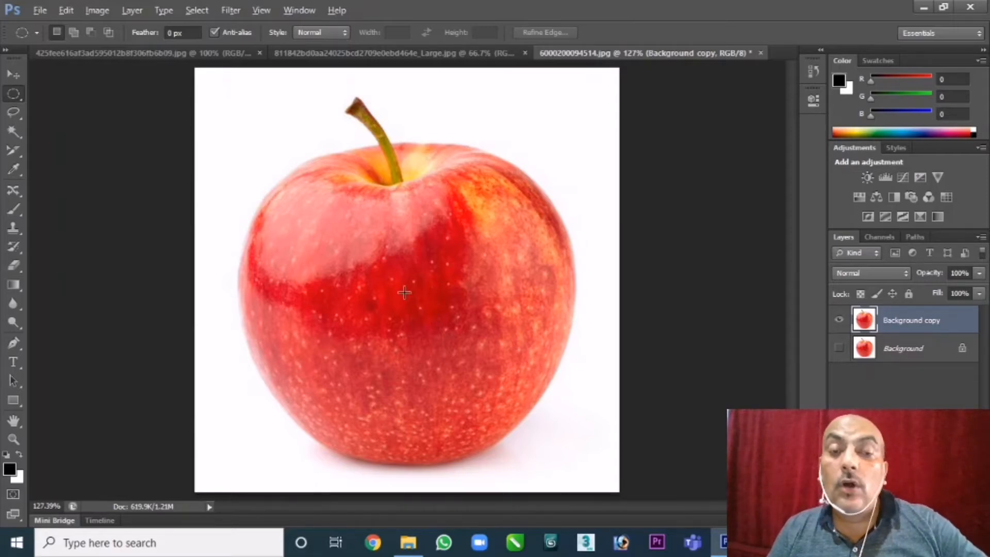
{"action": "left_click_drag", "start_coordinate": [404, 293], "coordinate": [487, 377]}
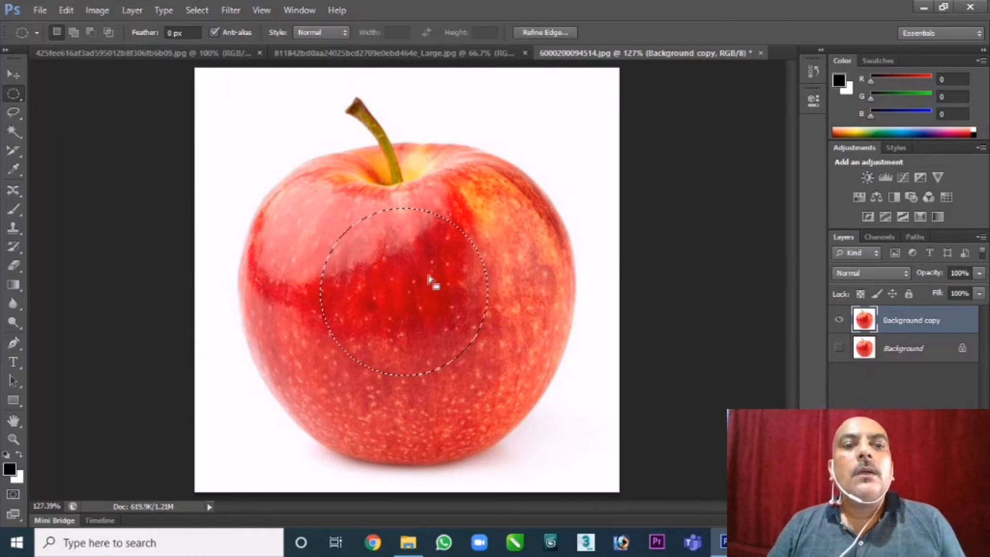
{"action": "key", "text": "ctrl+d"}
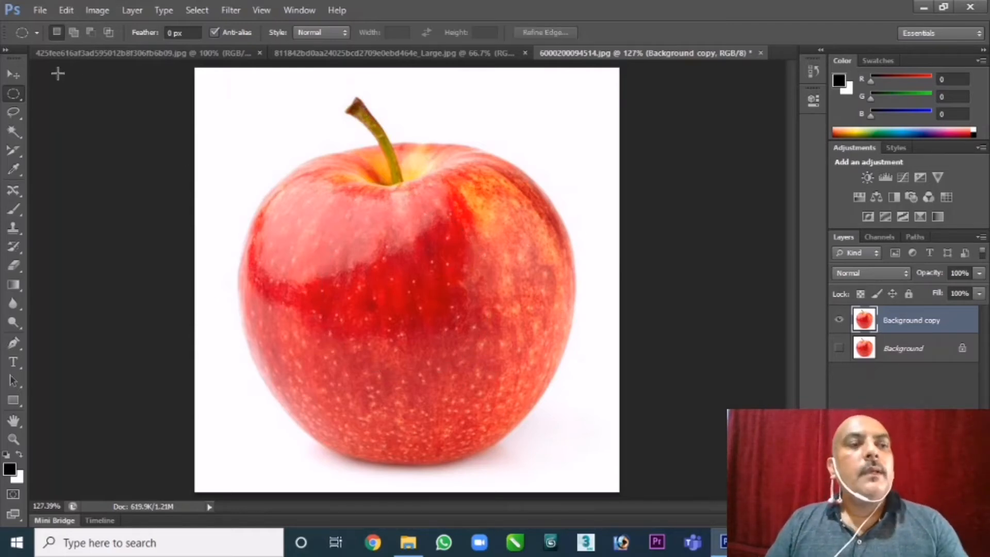
Place a horizontal selection across the upper part of the apple, just below the stem, with the Single Row Marquee tool
{"action": "right_click", "coordinate": [22, 98]}
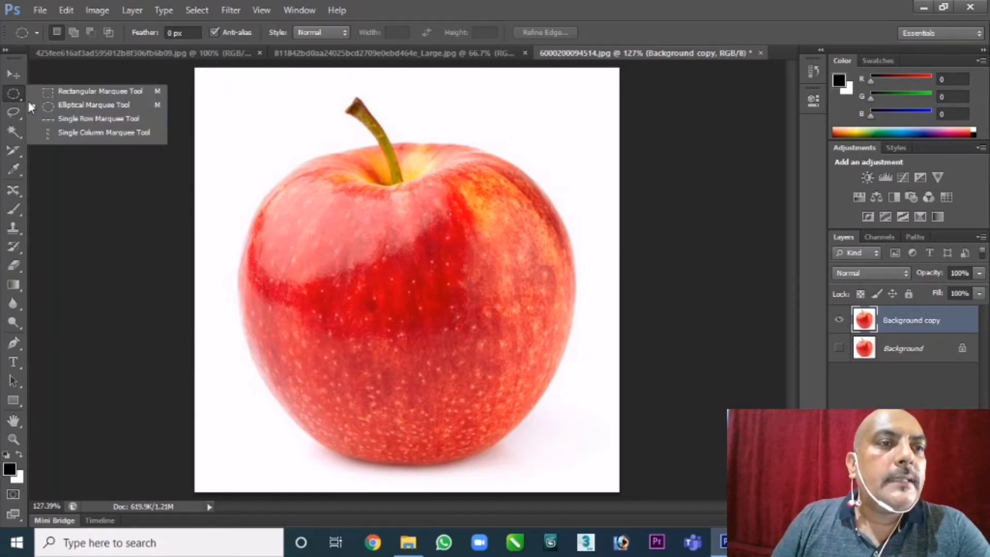
{"action": "left_click", "coordinate": [79, 119]}
{"action": "left_click", "coordinate": [397, 231]}
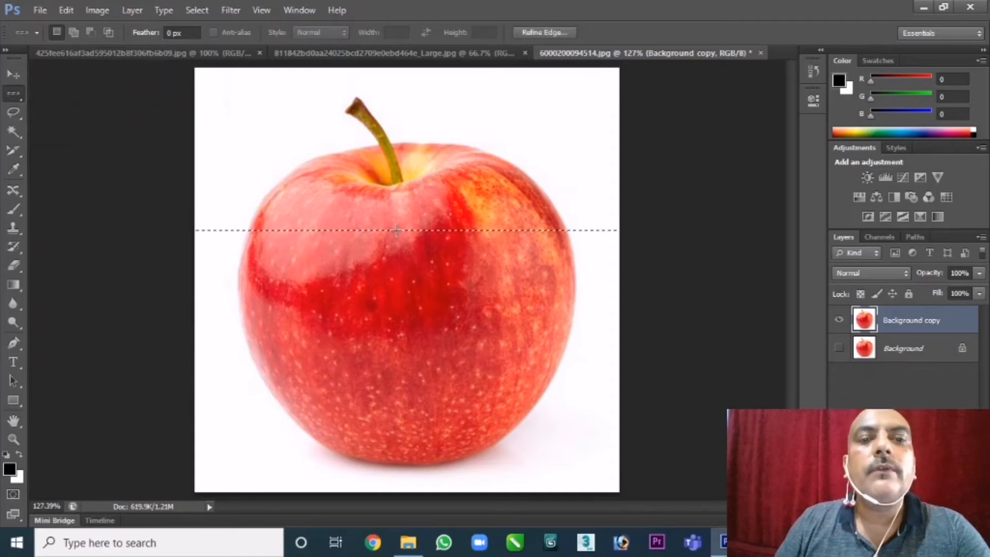
{"action": "left_click_drag", "start_coordinate": [396, 231], "coordinate": [394, 214]}
{"action": "left_click", "coordinate": [391, 219]}
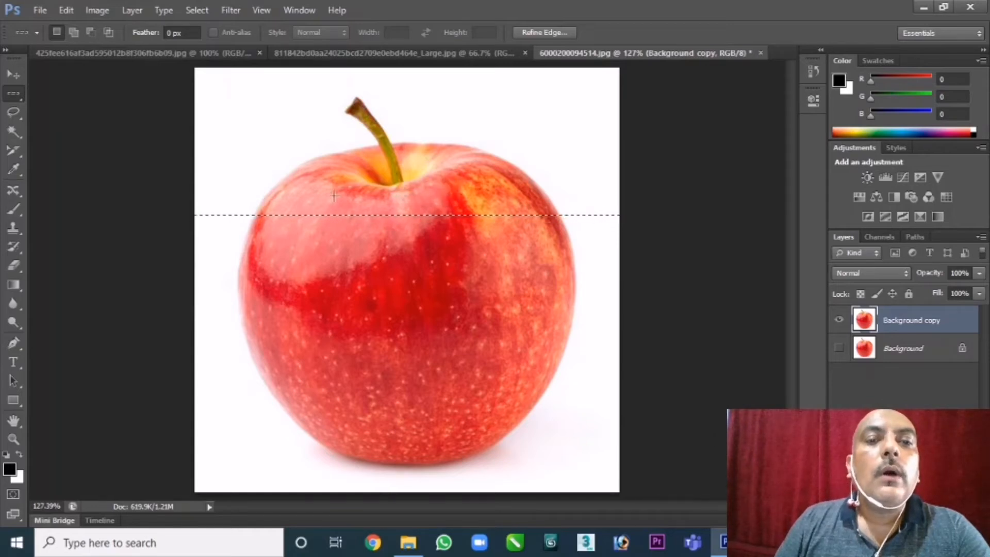
Place a vertical selection just left of the stem with the Single Column Marquee tool
{"action": "right_click", "coordinate": [21, 95]}
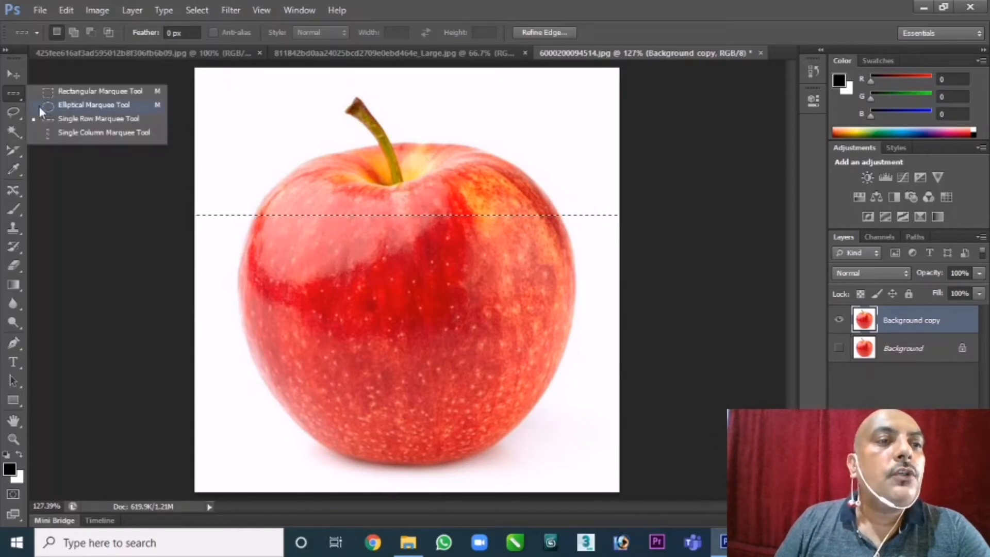
{"action": "left_click", "coordinate": [73, 133]}
{"action": "left_click", "coordinate": [326, 201]}
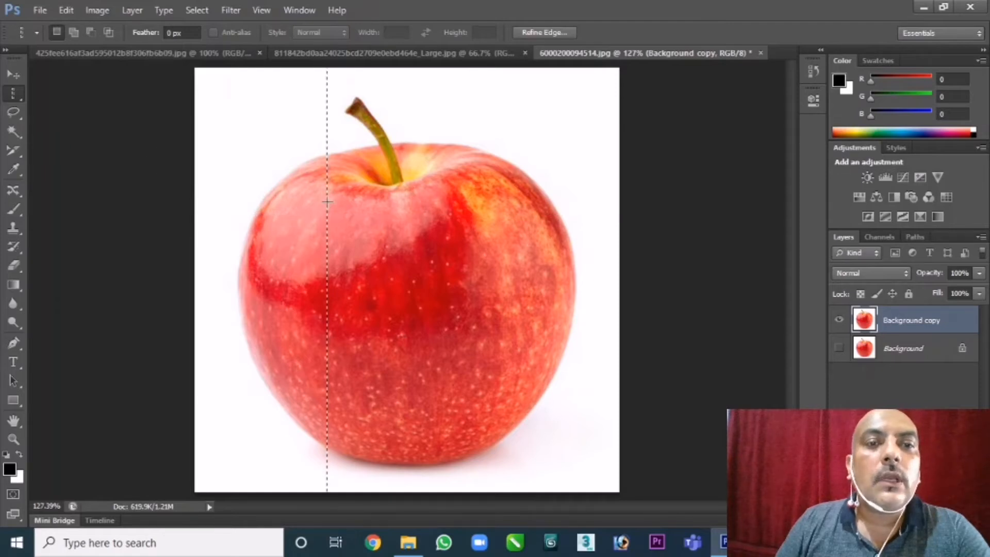
{"action": "mouse_move", "coordinate": [327, 201]}
{"action": "left_mouse_down"}
{"action": "mouse_move", "coordinate": [384, 210]}
{"action": "mouse_move", "coordinate": [341, 211]}
{"action": "left_mouse_up"}
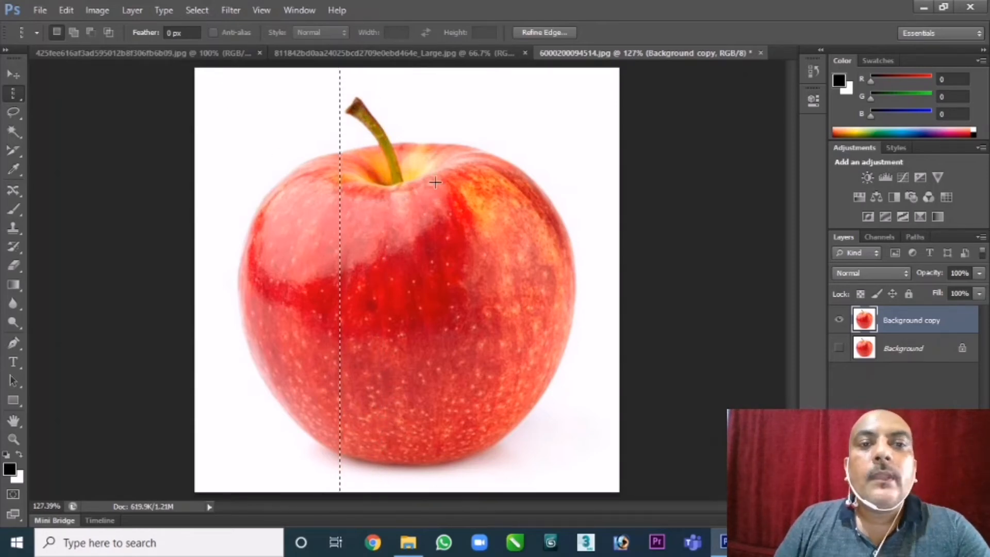
Add a second column selection through the stem tip, fill both columns with black on a new layer, and clear the selection
{"action": "left_click_drag", "start_coordinate": [433, 182], "coordinate": [361, 184]}
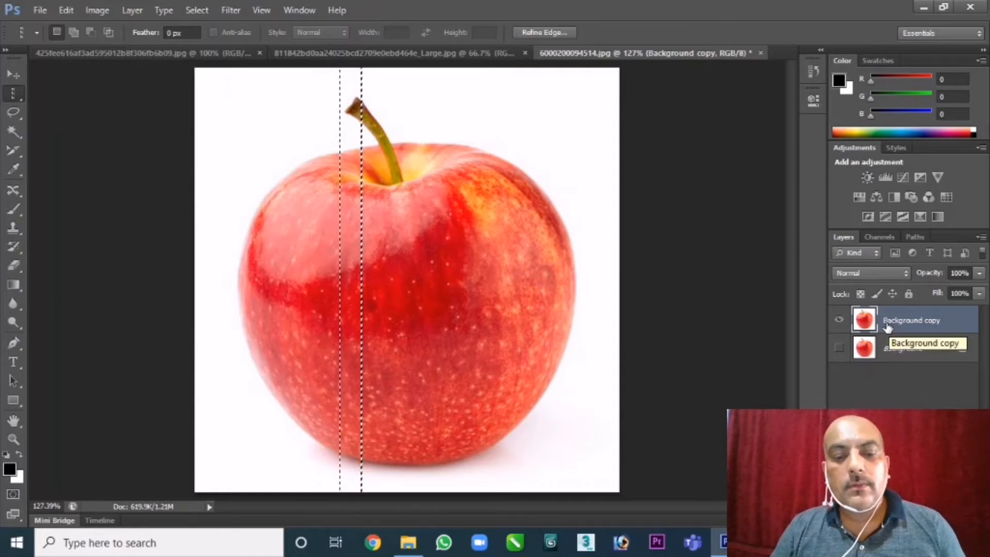
{"action": "left_click", "coordinate": [945, 519]}
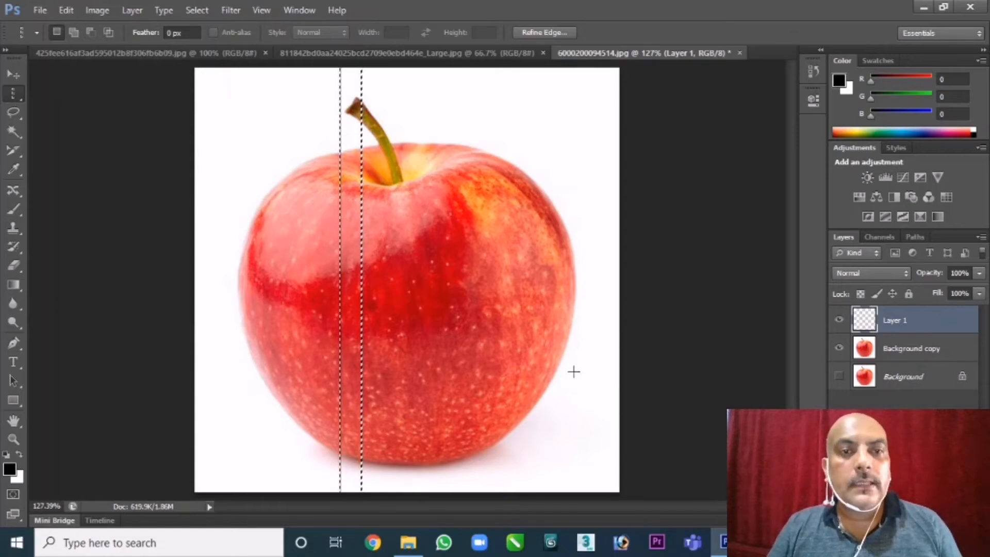
{"action": "left_click", "coordinate": [420, 152]}
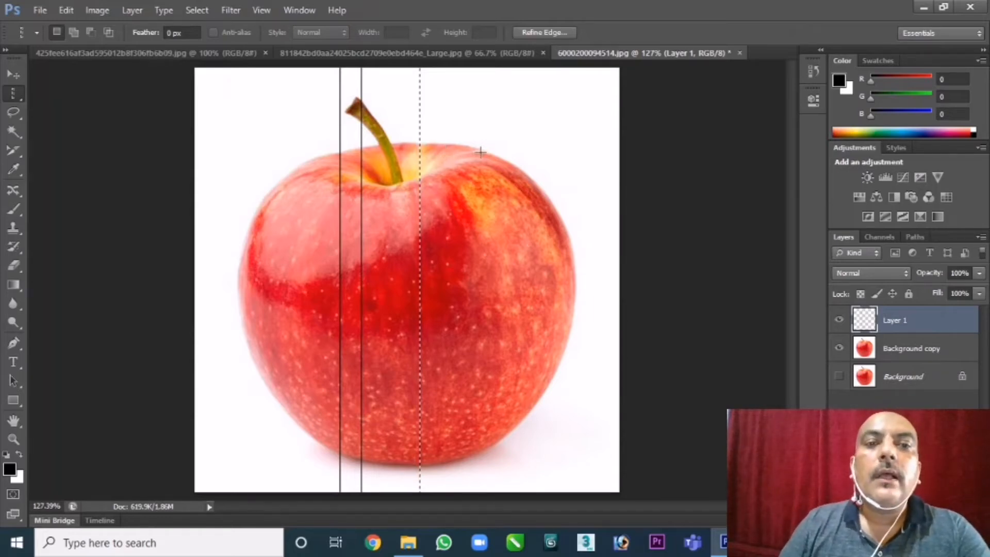
{"action": "left_click", "coordinate": [14, 75]}
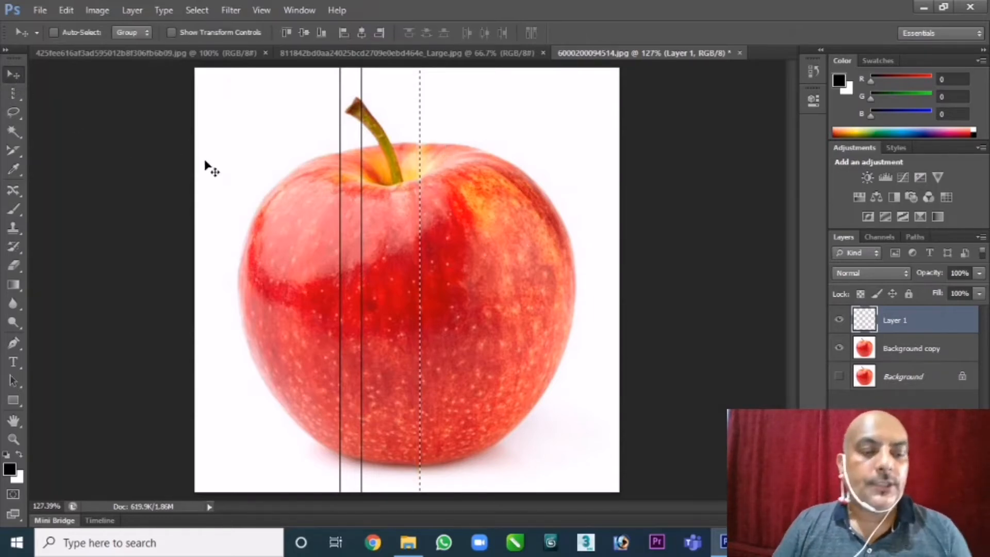
{"action": "key", "text": "ctrl+d"}
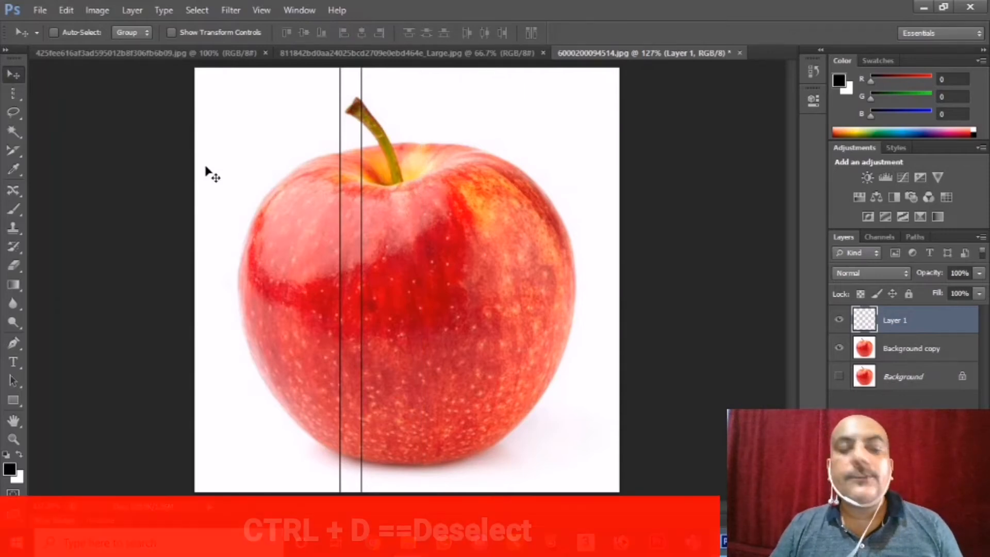
Undo the black column lines, the new layer and the second column selection
{"action": "key", "text": "ctrl+alt+z"}
{"action": "key", "text": "ctrl+alt+z"}
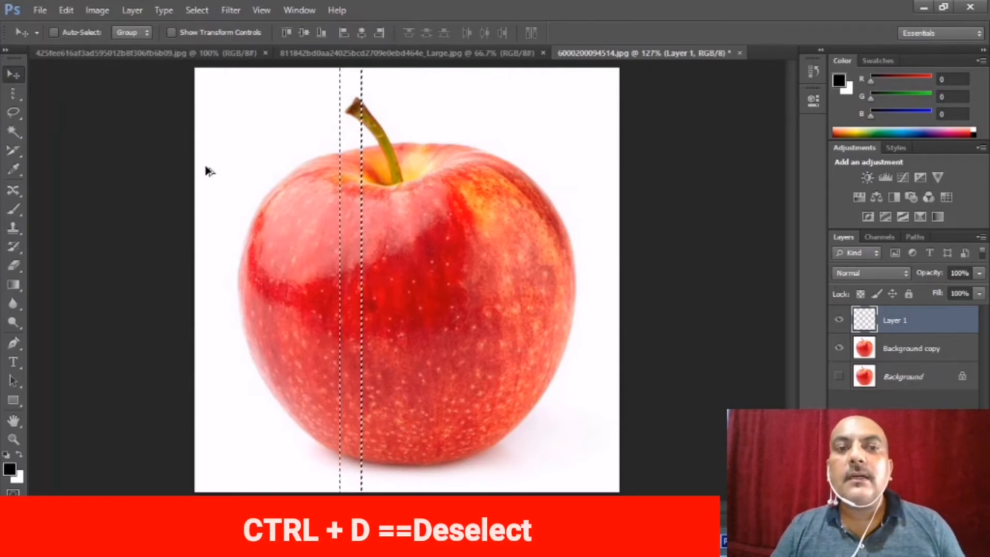
{"action": "key", "text": "ctrl+alt+z"}
{"action": "key", "text": "ctrl+alt+z"}
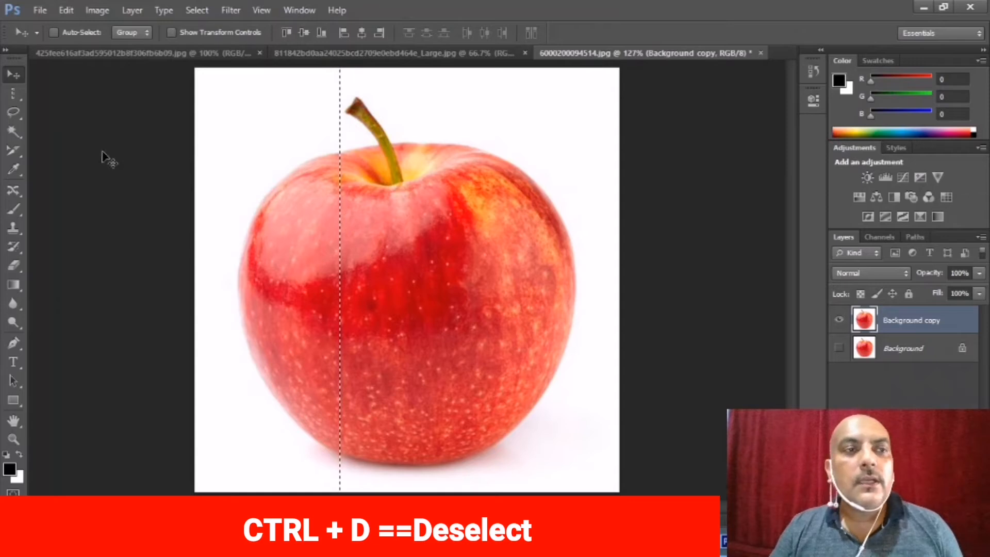
Draw a circular selection over the apple's upper-left highlight with the Elliptical Marquee tool, and deselect it
{"action": "left_click", "coordinate": [11, 98]}
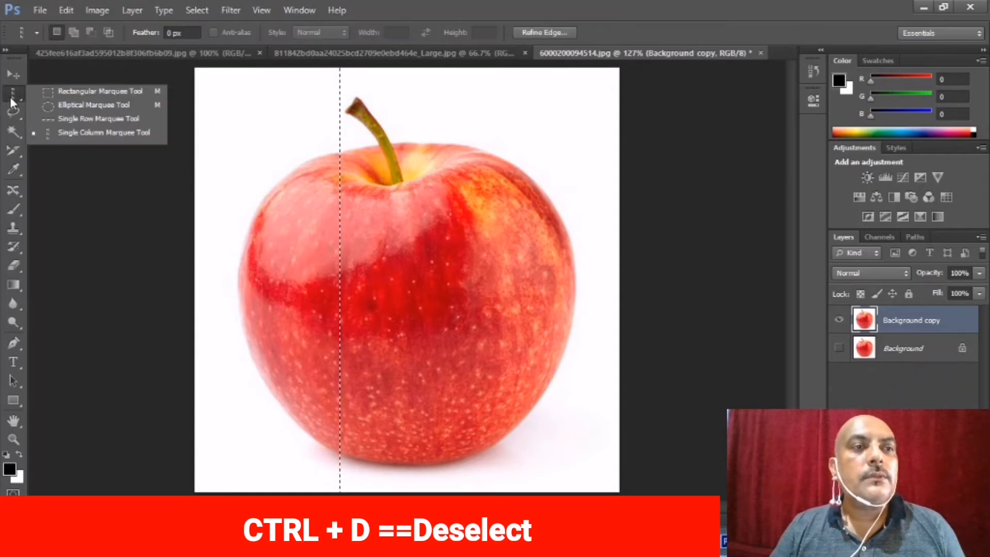
{"action": "left_click", "coordinate": [56, 104]}
{"action": "left_click_drag", "start_coordinate": [265, 157], "coordinate": [385, 275]}
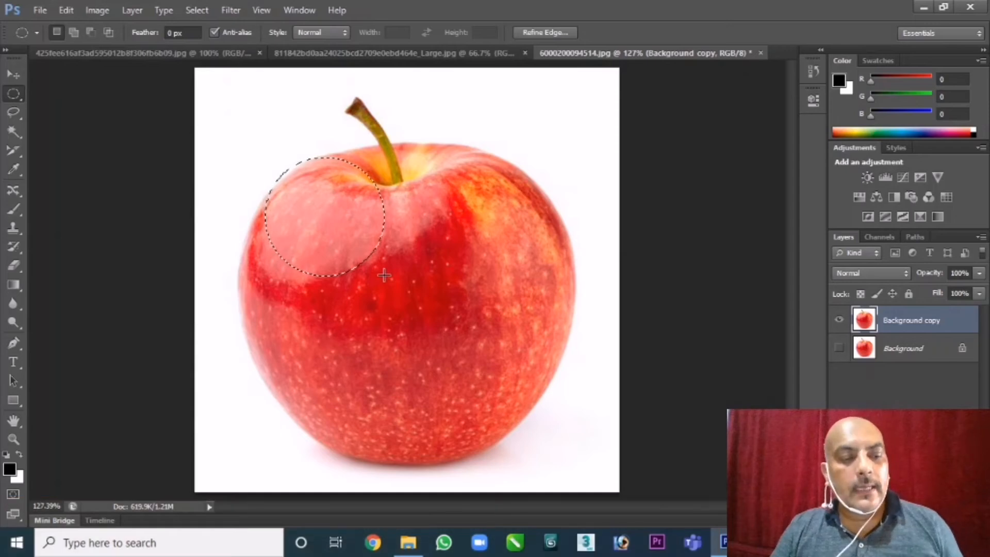
{"action": "key", "text": "ctrl+d"}
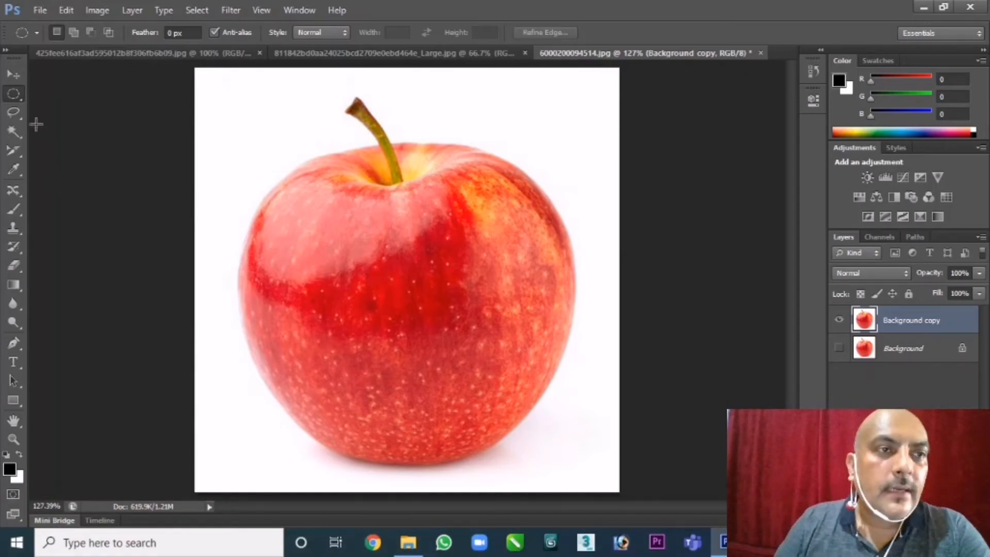
Draw an irregular, wavy freehand selection over the middle of the apple with the Lasso tool
{"action": "left_click", "coordinate": [19, 112]}
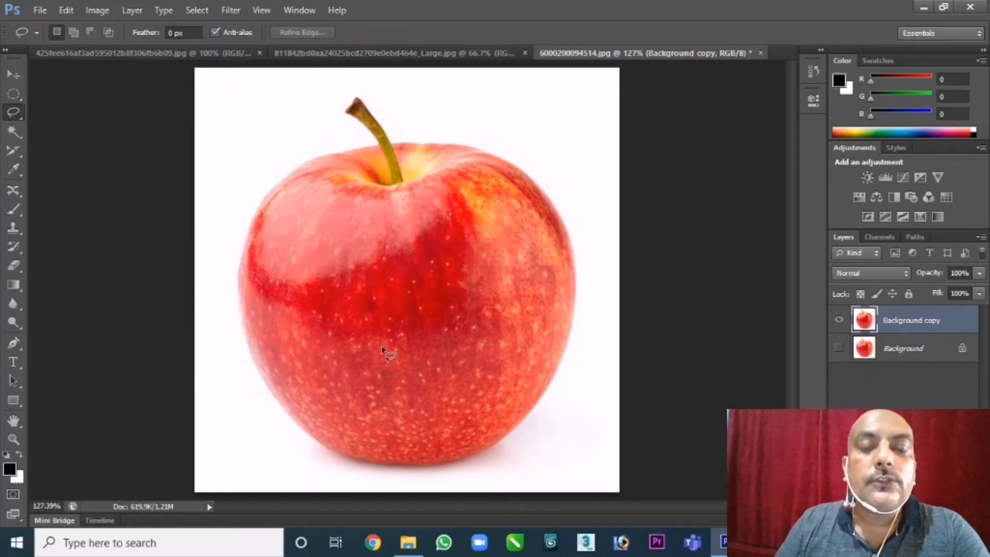
{"action": "mouse_move", "coordinate": [393, 345]}
{"action": "left_mouse_down"}
{"action": "mouse_move", "coordinate": [345, 319]}
{"action": "mouse_move", "coordinate": [358, 218]}
{"action": "mouse_move", "coordinate": [438, 241]}
{"action": "mouse_move", "coordinate": [475, 290]}
{"action": "mouse_move", "coordinate": [456, 365]}
{"action": "mouse_move", "coordinate": [415, 324]}
{"action": "mouse_move", "coordinate": [395, 342]}
{"action": "left_mouse_up"}
{"action": "key", "text": "ctrl+d"}
{"action": "mouse_move", "coordinate": [395, 280]}
{"action": "left_mouse_down"}
{"action": "mouse_move", "coordinate": [391, 245]}
{"action": "mouse_move", "coordinate": [342, 256]}
{"action": "mouse_move", "coordinate": [315, 280]}
{"action": "mouse_move", "coordinate": [329, 325]}
{"action": "mouse_move", "coordinate": [377, 370]}
{"action": "mouse_move", "coordinate": [402, 333]}
{"action": "mouse_move", "coordinate": [446, 319]}
{"action": "mouse_move", "coordinate": [440, 256]}
{"action": "mouse_move", "coordinate": [397, 253]}
{"action": "left_mouse_up"}
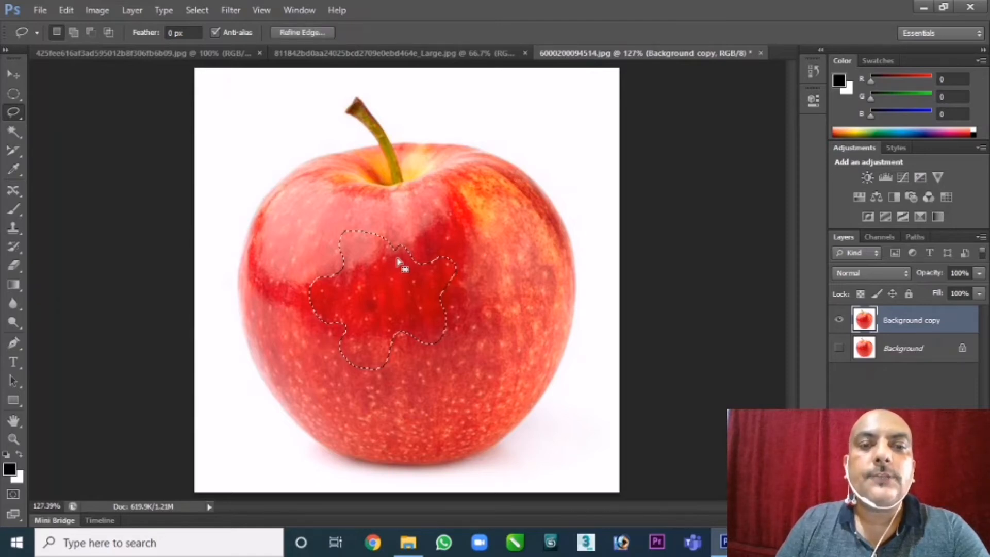
{"action": "left_click", "coordinate": [13, 112]}
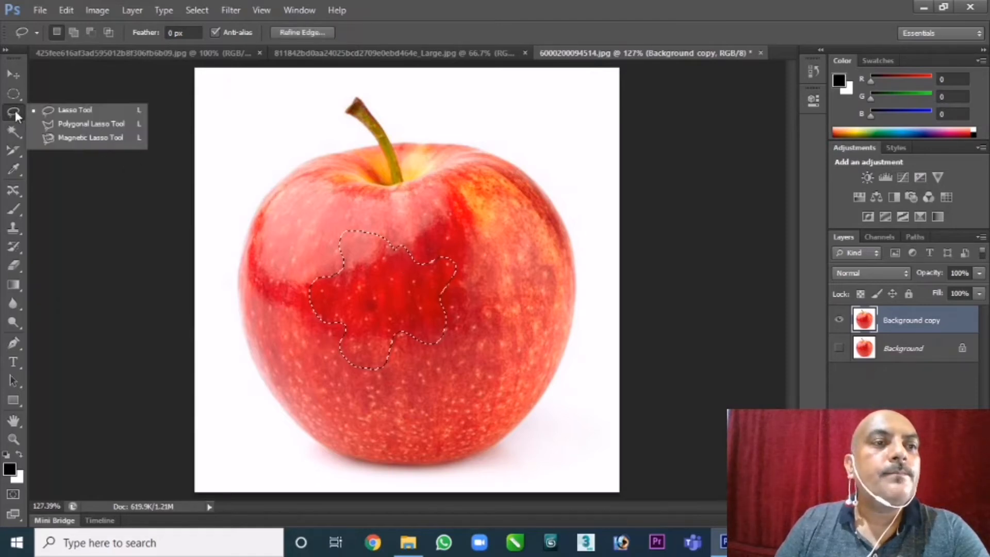
{"action": "left_click", "coordinate": [78, 137]}
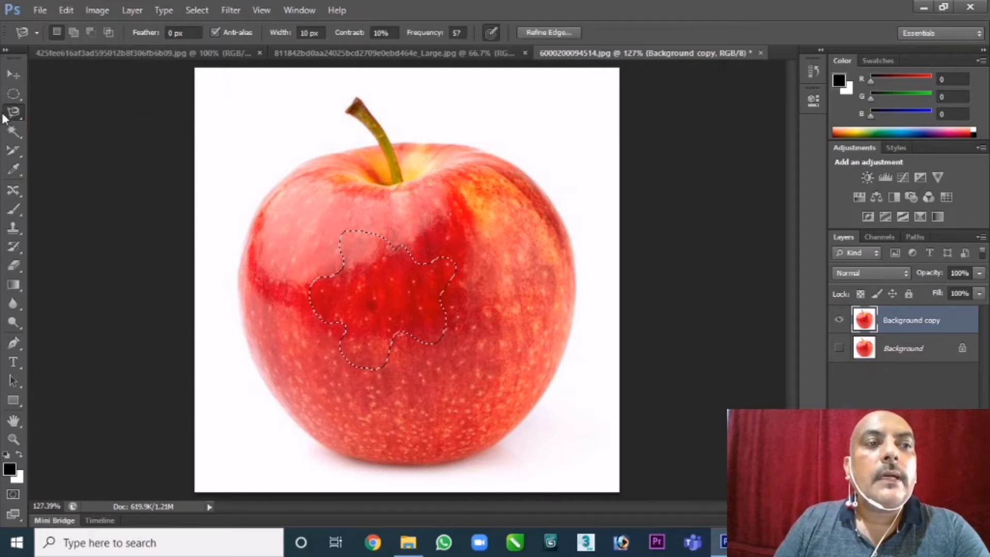
{"action": "left_click", "coordinate": [18, 116]}
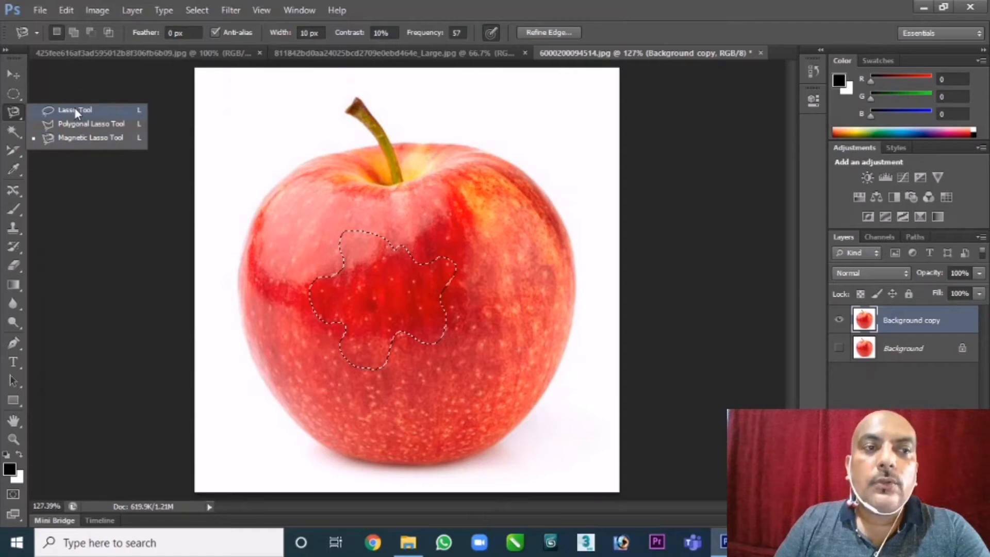
{"action": "left_click", "coordinate": [74, 109]}
Lasso the whole apple and its stem freehand, copy the selection to a new layer, and hide Background copy
{"action": "left_click", "coordinate": [467, 219]}
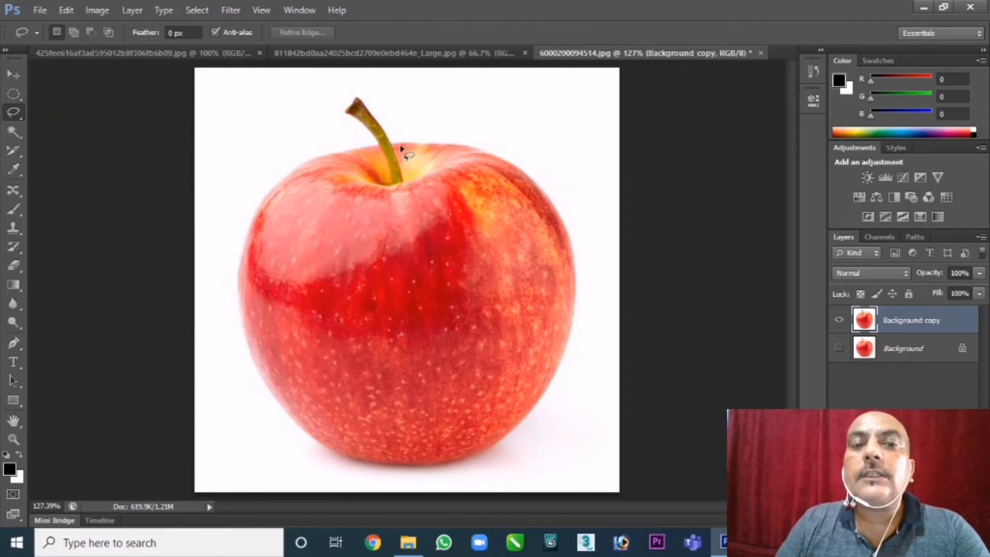
{"action": "mouse_move", "coordinate": [405, 147]}
{"action": "left_mouse_down"}
{"action": "mouse_move", "coordinate": [468, 155]}
{"action": "mouse_move", "coordinate": [528, 179]}
{"action": "mouse_move", "coordinate": [567, 224]}
{"action": "mouse_move", "coordinate": [582, 273]}
{"action": "mouse_move", "coordinate": [587, 322]}
{"action": "mouse_move", "coordinate": [531, 416]}
{"action": "mouse_move", "coordinate": [493, 453]}
{"action": "mouse_move", "coordinate": [450, 470]}
{"action": "mouse_move", "coordinate": [357, 465]}
{"action": "mouse_move", "coordinate": [301, 430]}
{"action": "mouse_move", "coordinate": [265, 377]}
{"action": "mouse_move", "coordinate": [254, 311]}
{"action": "mouse_move", "coordinate": [285, 200]}
{"action": "mouse_move", "coordinate": [374, 151]}
{"action": "mouse_move", "coordinate": [373, 134]}
{"action": "mouse_move", "coordinate": [344, 111]}
{"action": "mouse_move", "coordinate": [358, 95]}
{"action": "mouse_move", "coordinate": [415, 152]}
{"action": "left_mouse_up"}
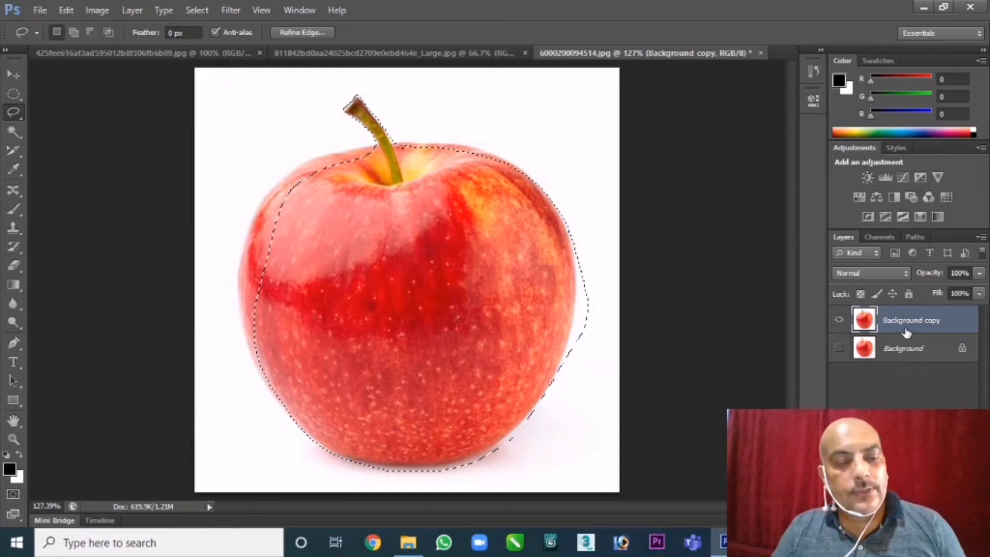
{"action": "key", "text": "ctrl+j"}
{"action": "left_click", "coordinate": [839, 349]}
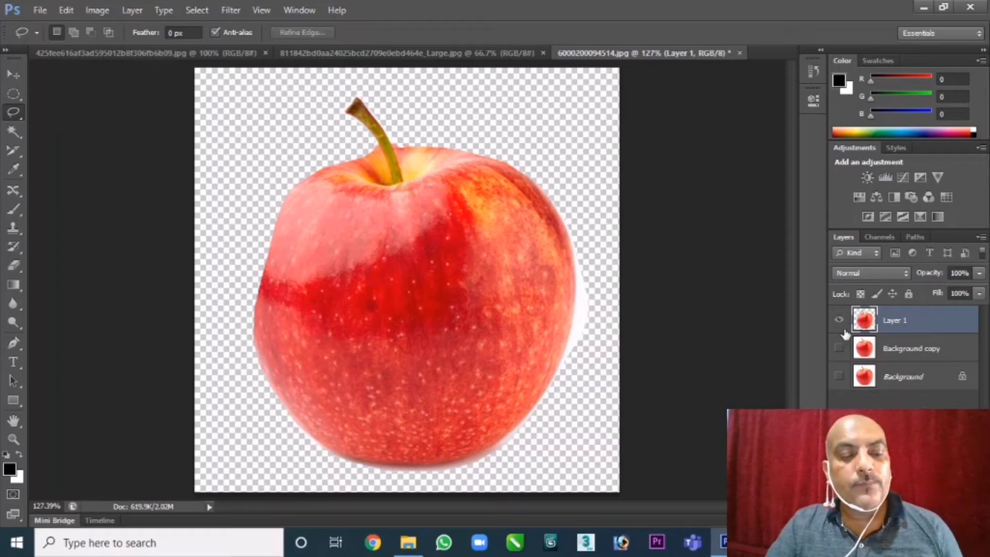
Undo the copied apple layer and show Background copy again
{"action": "key", "text": "ctrl+z"}
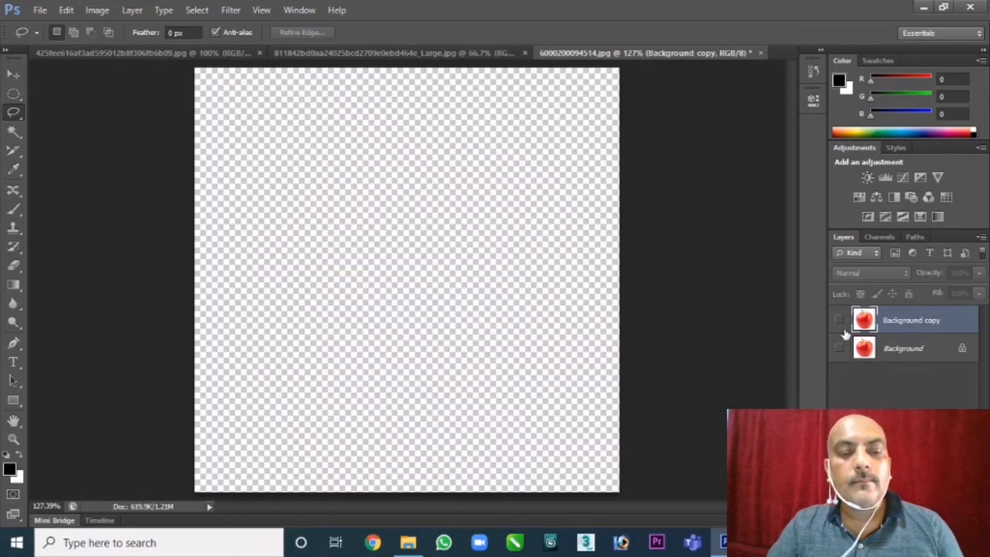
{"action": "left_click", "coordinate": [838, 321]}
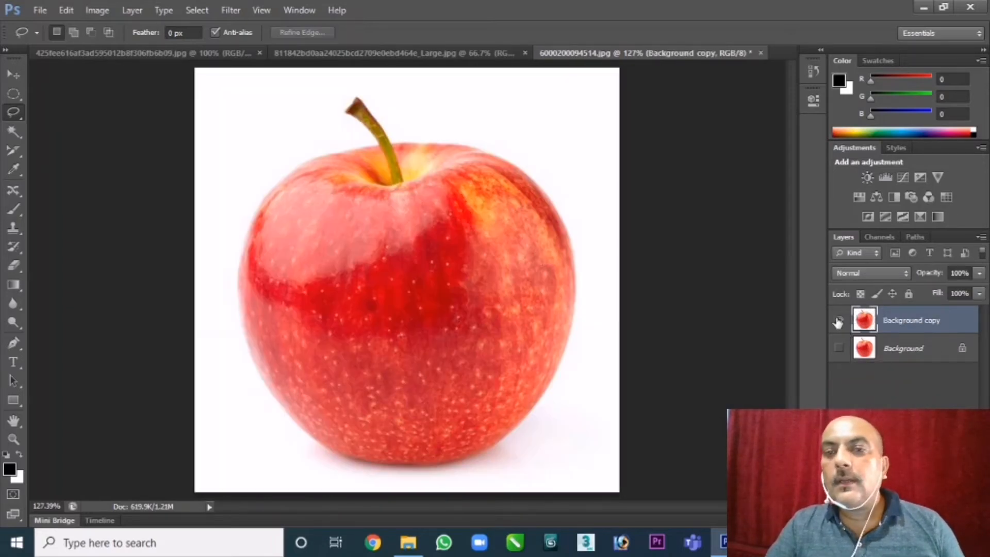
Outline a narrow selection along the apple's left edge with the Polygonal Lasso tool
{"action": "right_click", "coordinate": [12, 114]}
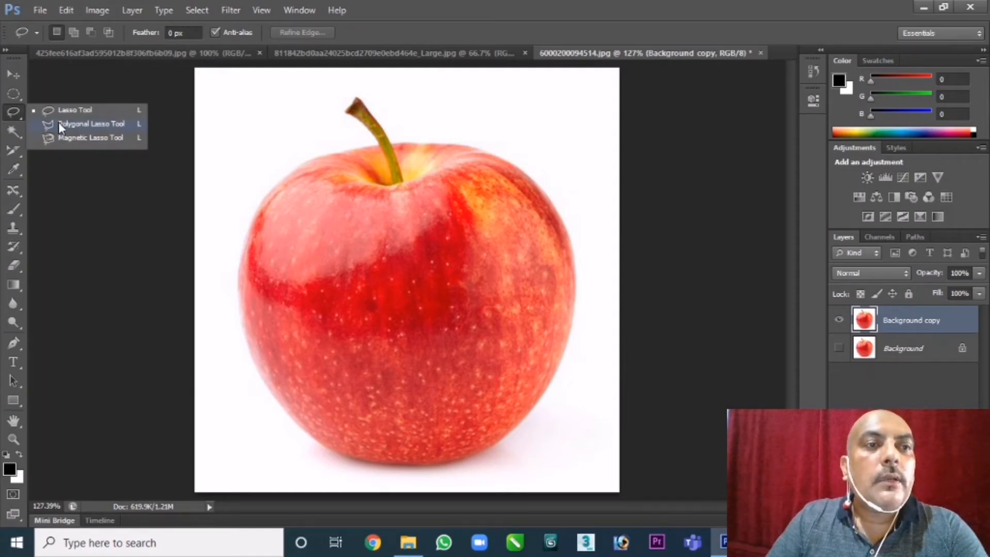
{"action": "left_click", "coordinate": [58, 122]}
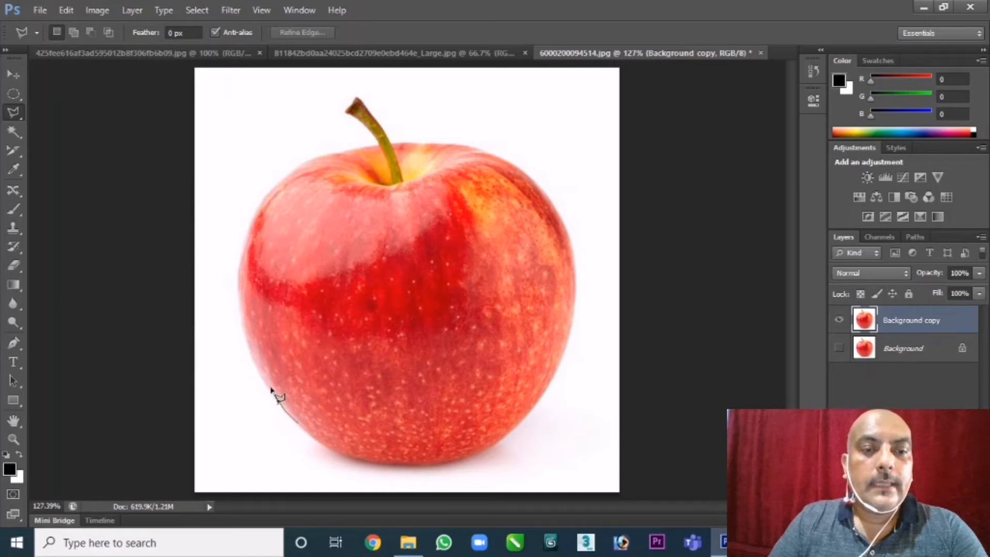
{"action": "left_click", "coordinate": [250, 342]}
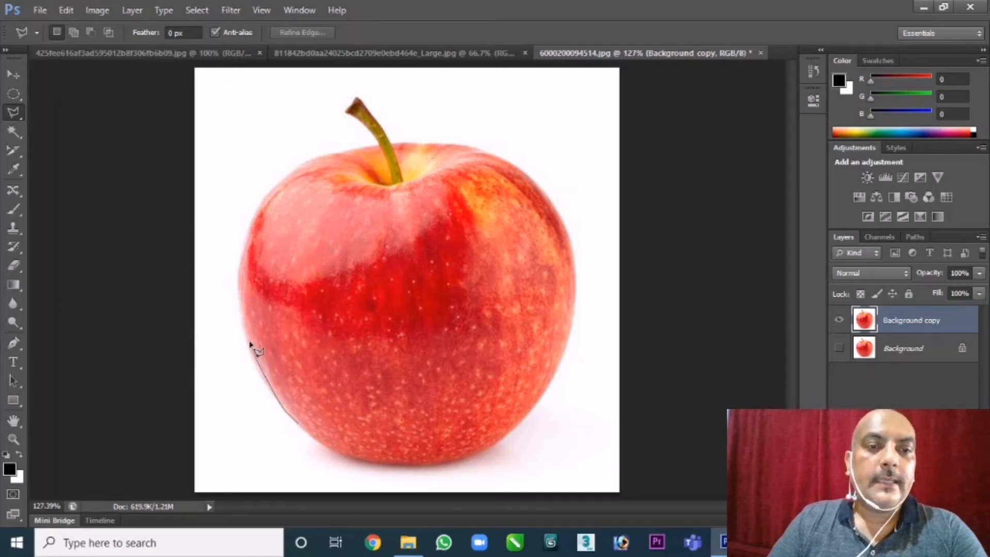
{"action": "left_click", "coordinate": [248, 326]}
{"action": "left_click", "coordinate": [244, 313]}
{"action": "left_click", "coordinate": [243, 295]}
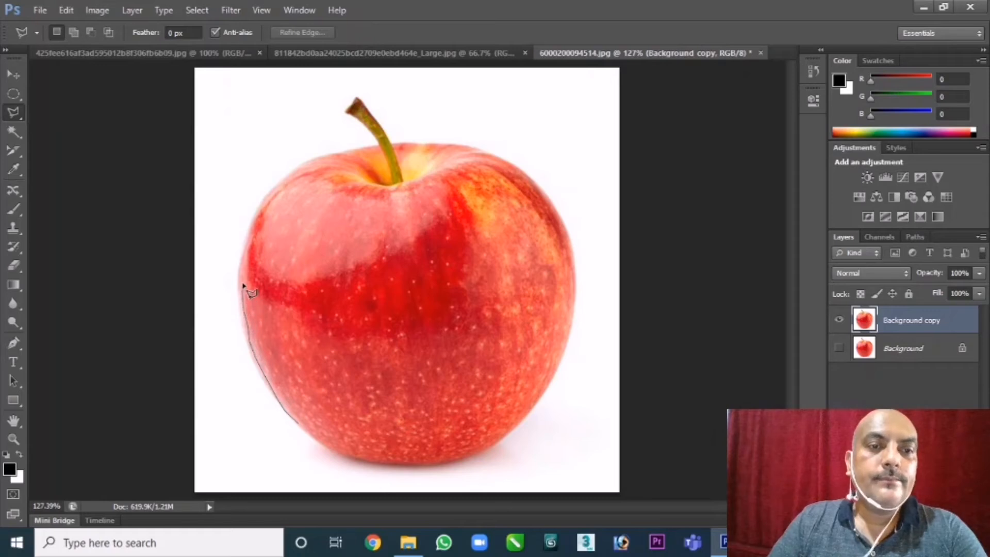
{"action": "left_click", "coordinate": [243, 283]}
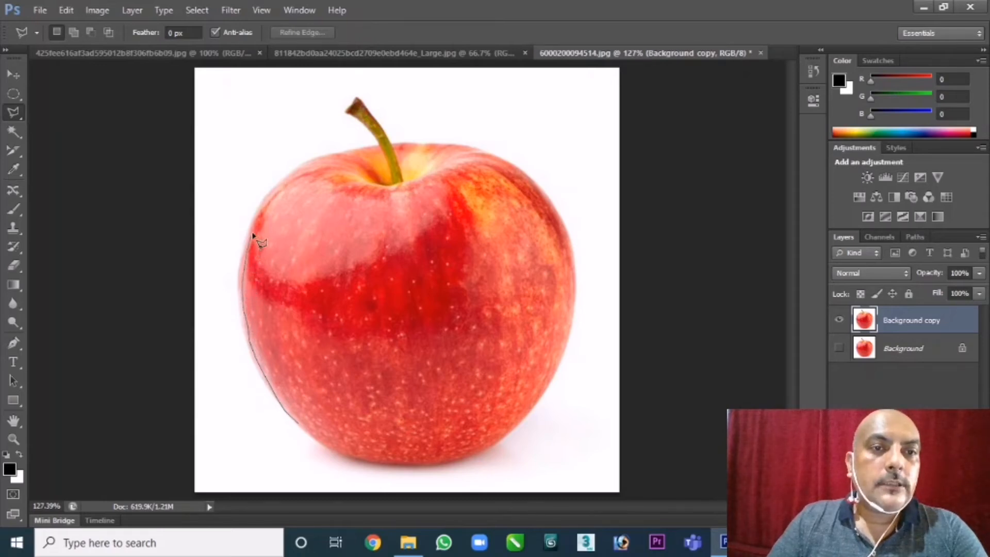
{"action": "double_click", "coordinate": [264, 210]}
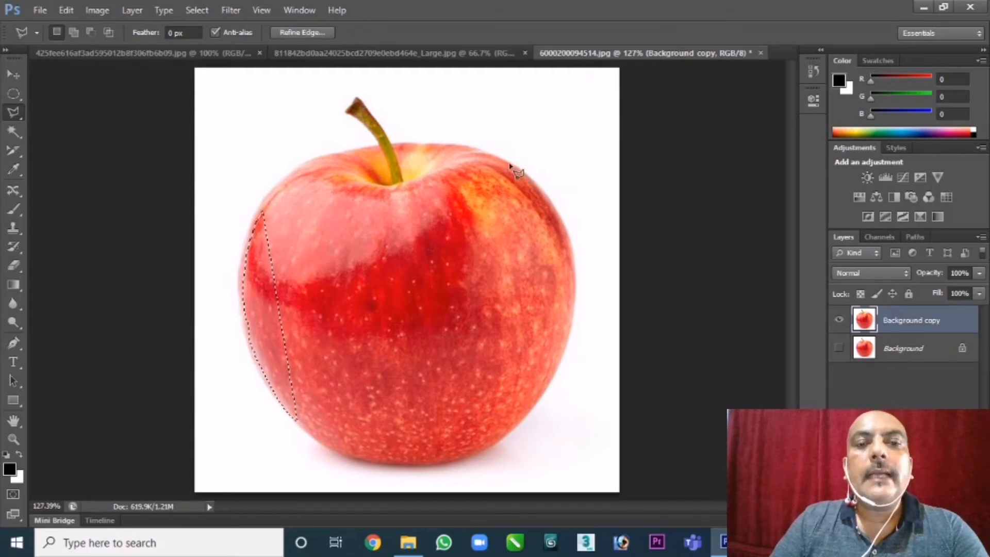
{"action": "left_click", "coordinate": [423, 251]}
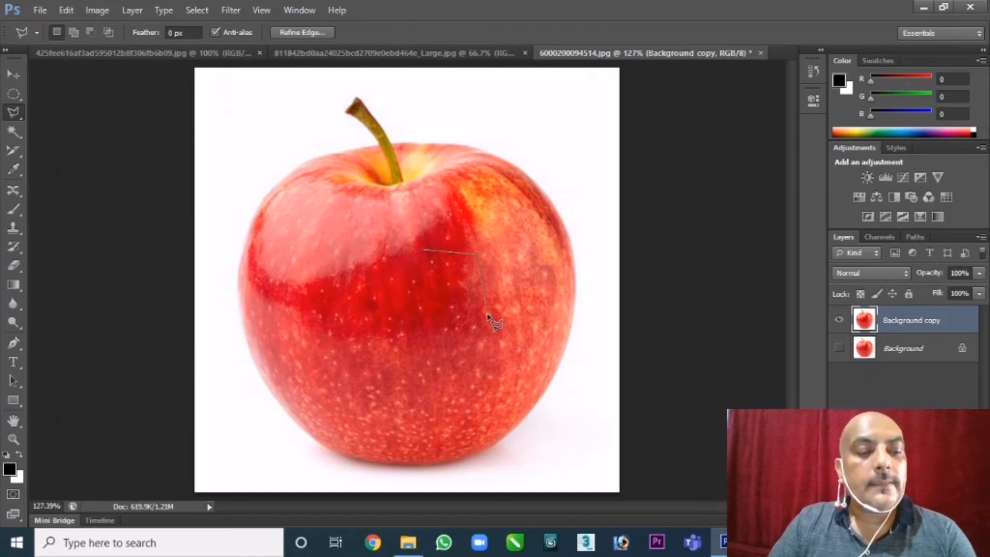
{"action": "key", "text": "Escape"}
{"action": "left_click", "coordinate": [365, 310]}
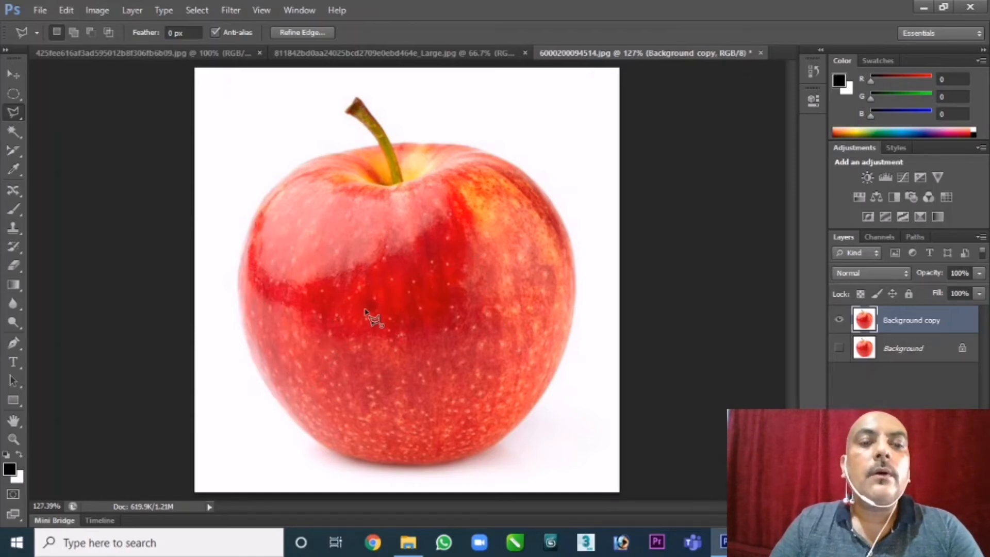
{"action": "key", "text": "ctrl+z"}
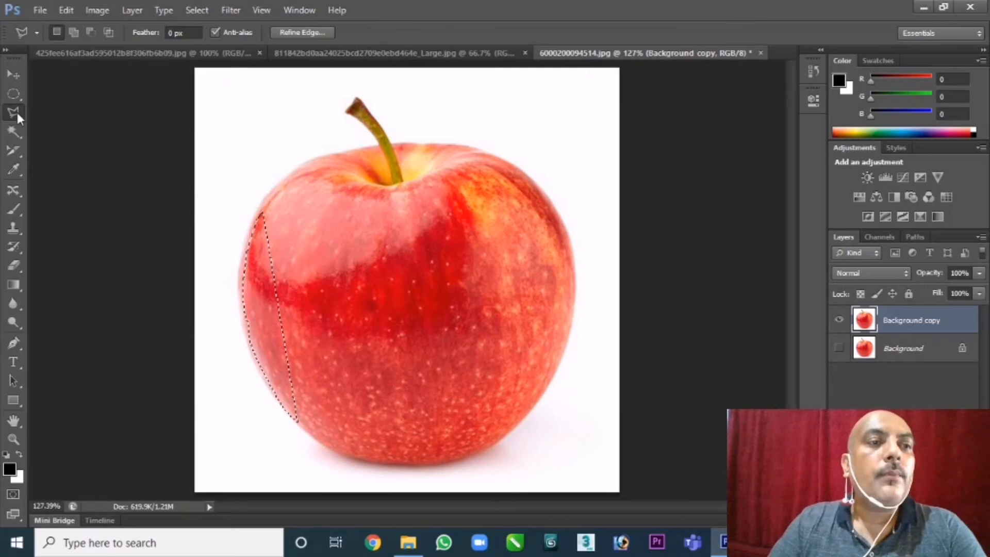
Deselect the narrow left-edge selection and trace the whole apple and its stem with the Polygonal Lasso tool
{"action": "right_click", "coordinate": [16, 110]}
{"action": "left_click", "coordinate": [54, 123]}
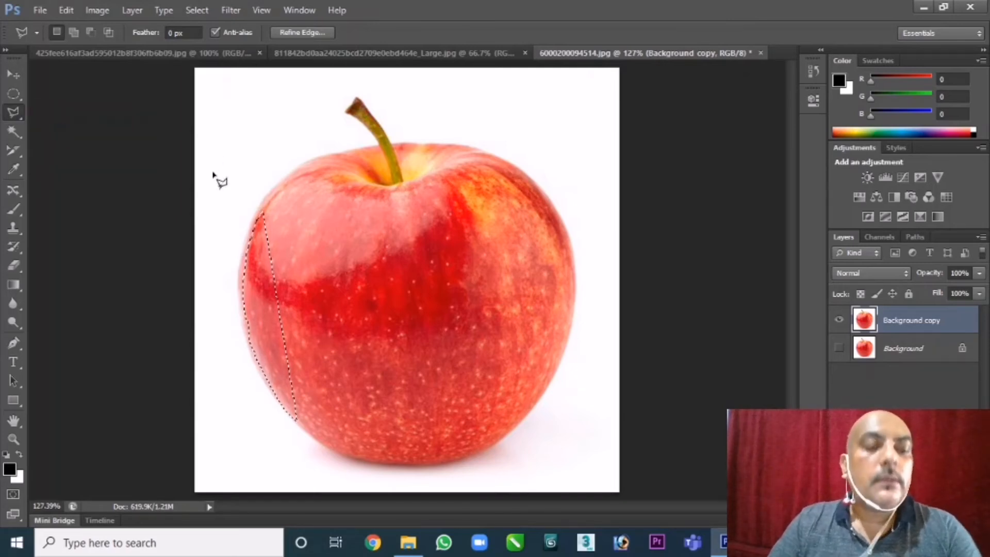
{"action": "key", "text": "ctrl+d"}
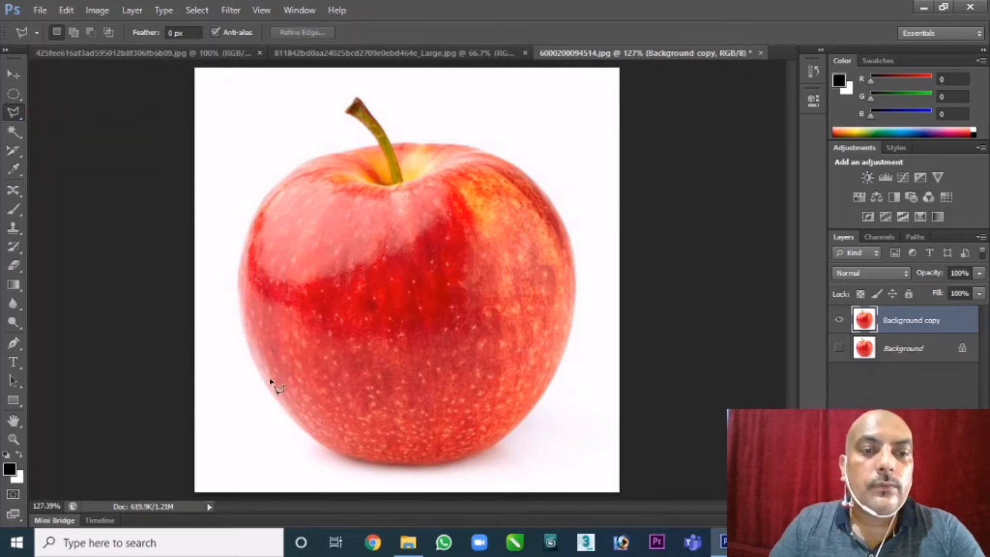
{"action": "left_click", "coordinate": [265, 384]}
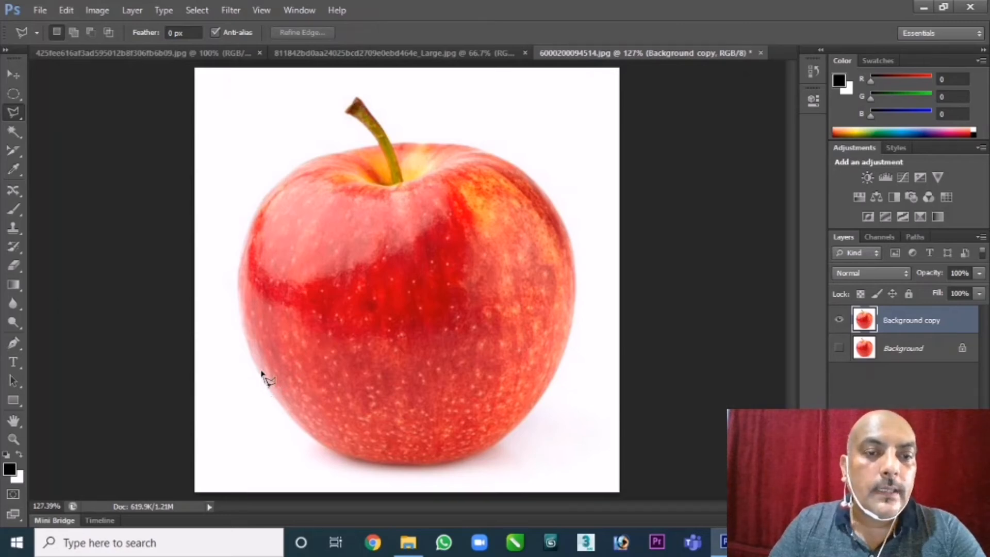
{"action": "left_click", "coordinate": [245, 339]}
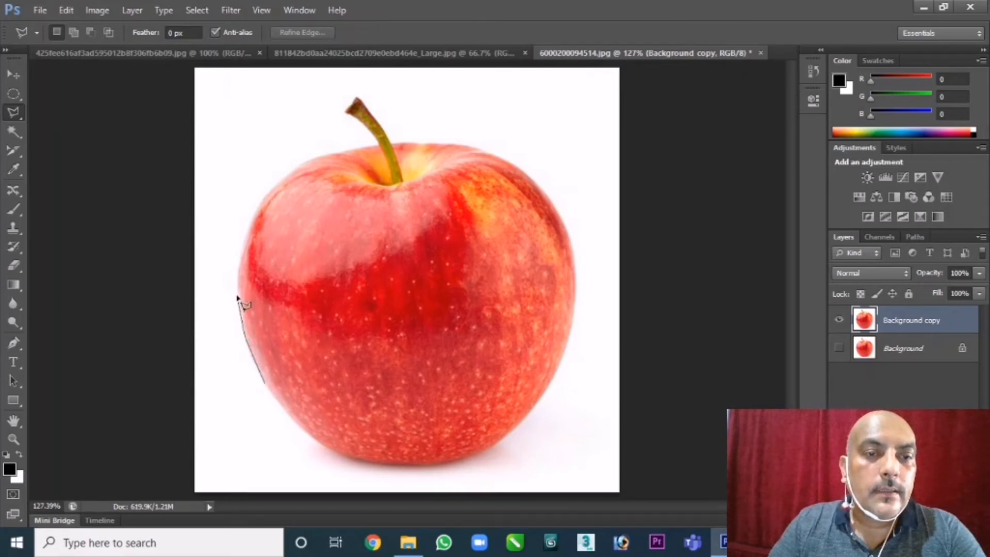
{"action": "left_click", "coordinate": [238, 269]}
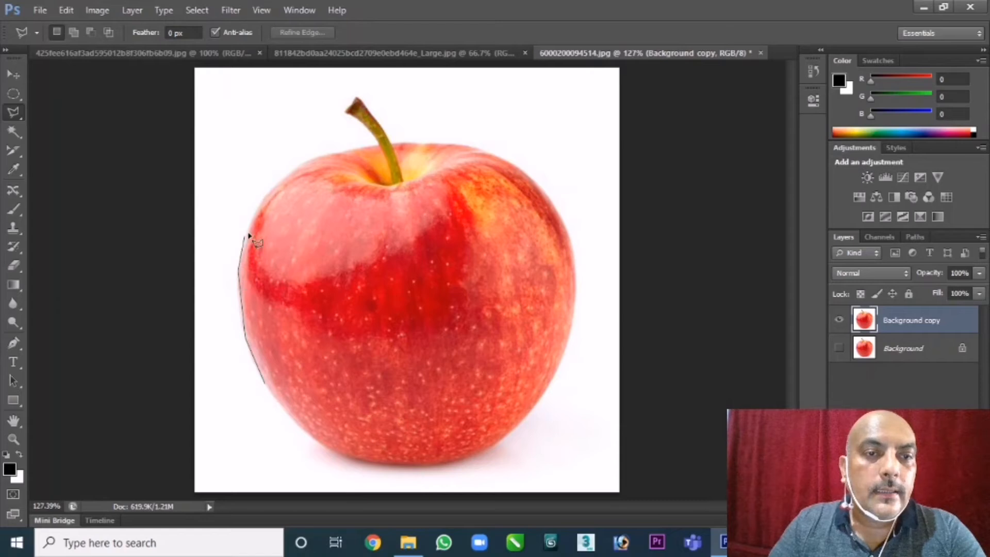
{"action": "left_click", "coordinate": [274, 190]}
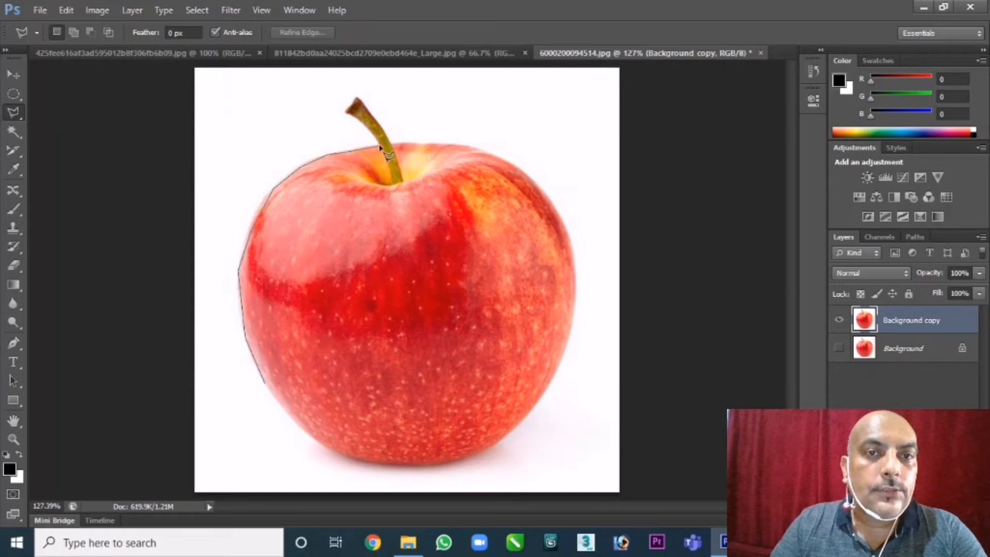
{"action": "left_click", "coordinate": [415, 142]}
{"action": "left_click", "coordinate": [475, 146]}
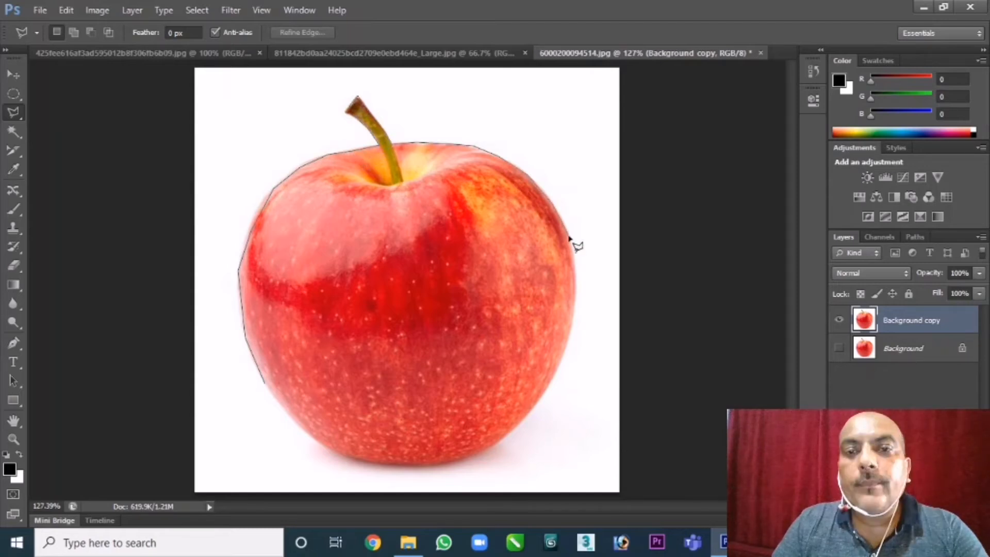
{"action": "left_click", "coordinate": [568, 237]}
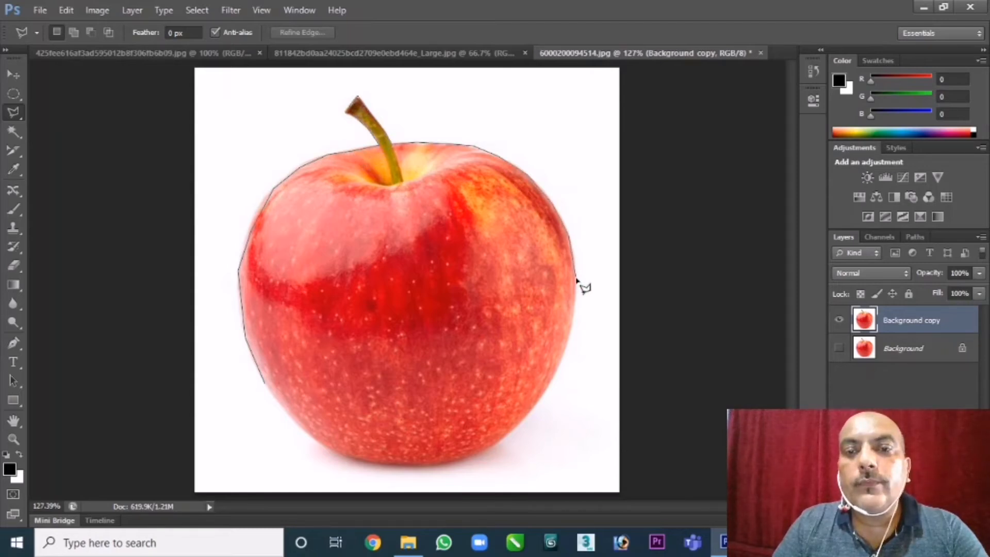
{"action": "left_click", "coordinate": [576, 284]}
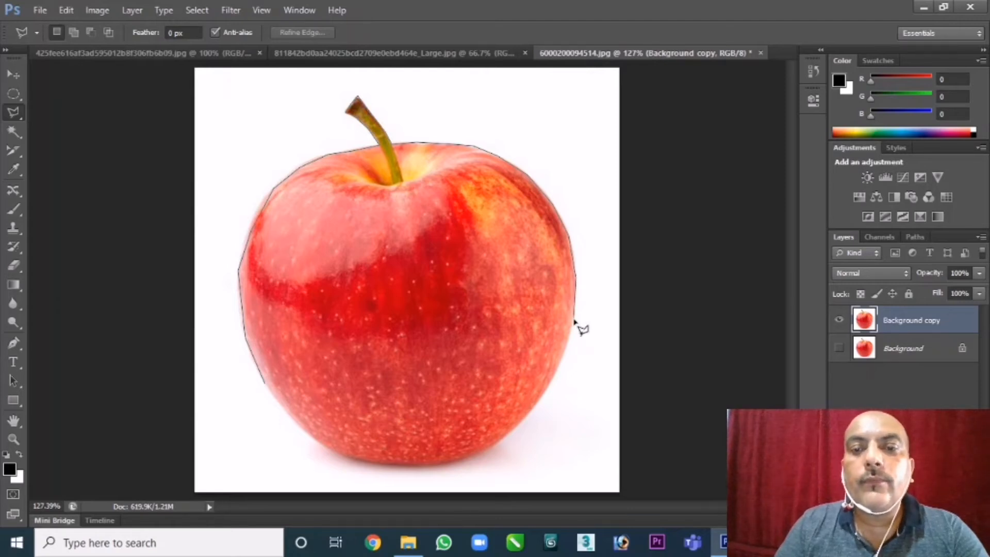
{"action": "left_click", "coordinate": [573, 320]}
{"action": "left_click", "coordinate": [560, 374]}
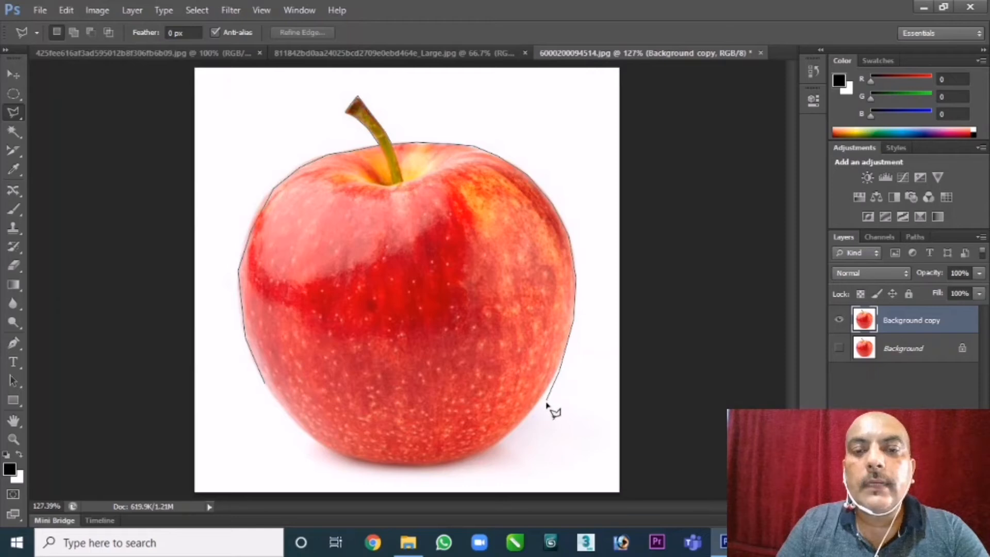
{"action": "left_click", "coordinate": [515, 440]}
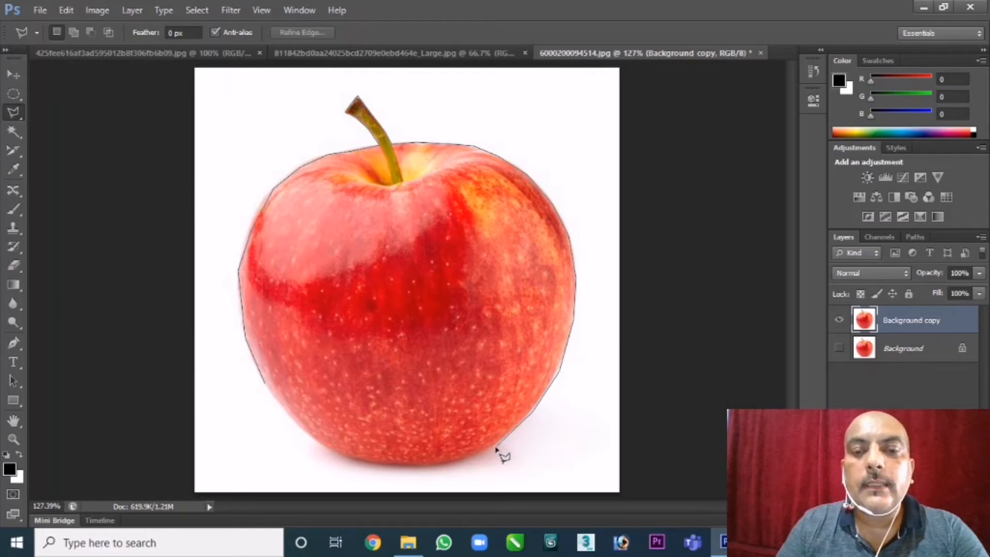
{"action": "left_click", "coordinate": [449, 464]}
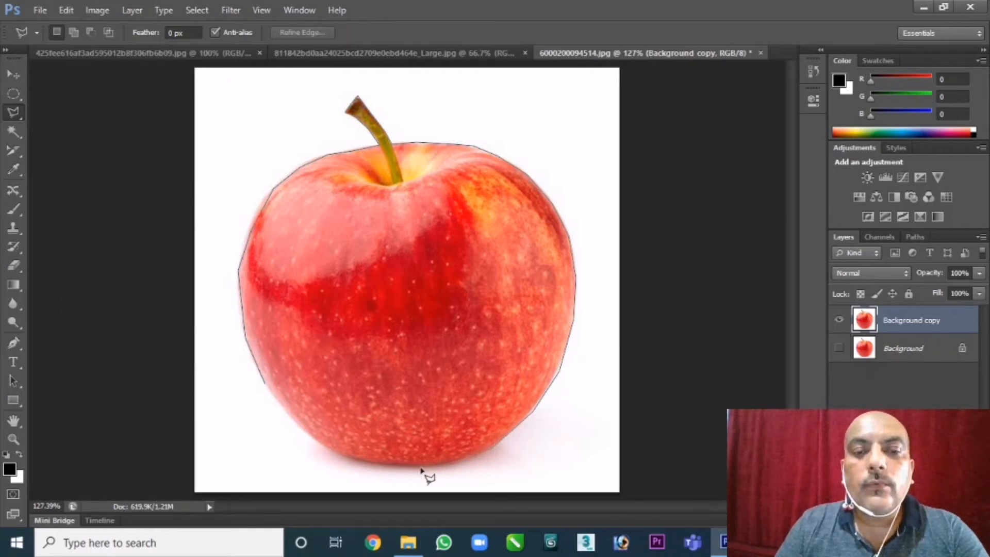
{"action": "left_click", "coordinate": [347, 458]}
{"action": "left_click", "coordinate": [318, 444]}
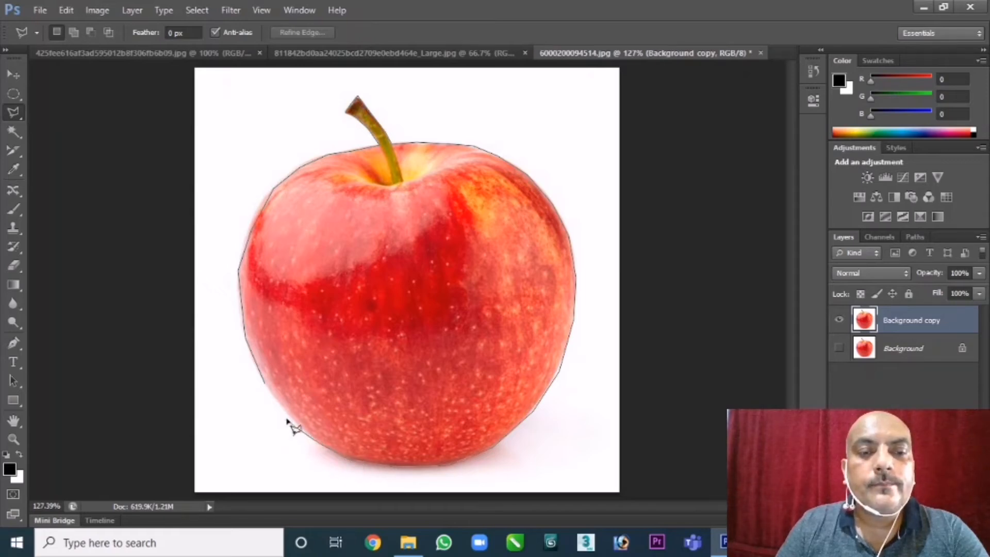
{"action": "left_click", "coordinate": [266, 386]}
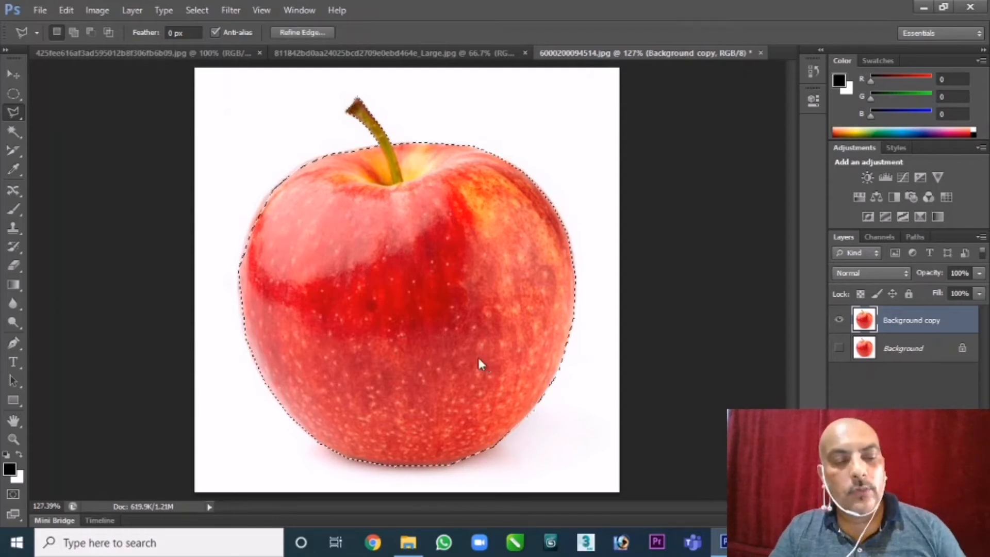
Copy the selected apple to a new layer and hide Background copy
{"action": "key", "text": "ctrl+j"}
{"action": "left_click", "coordinate": [839, 348]}
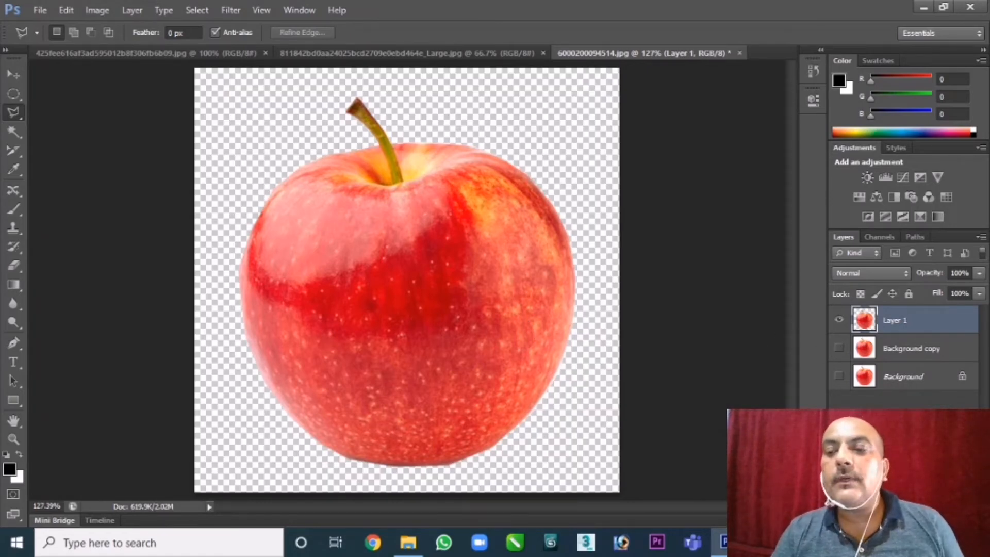
Add a new empty layer above the apple cutout and fill it with dark blue foreground colour #1d0157
{"action": "left_click", "coordinate": [944, 520]}
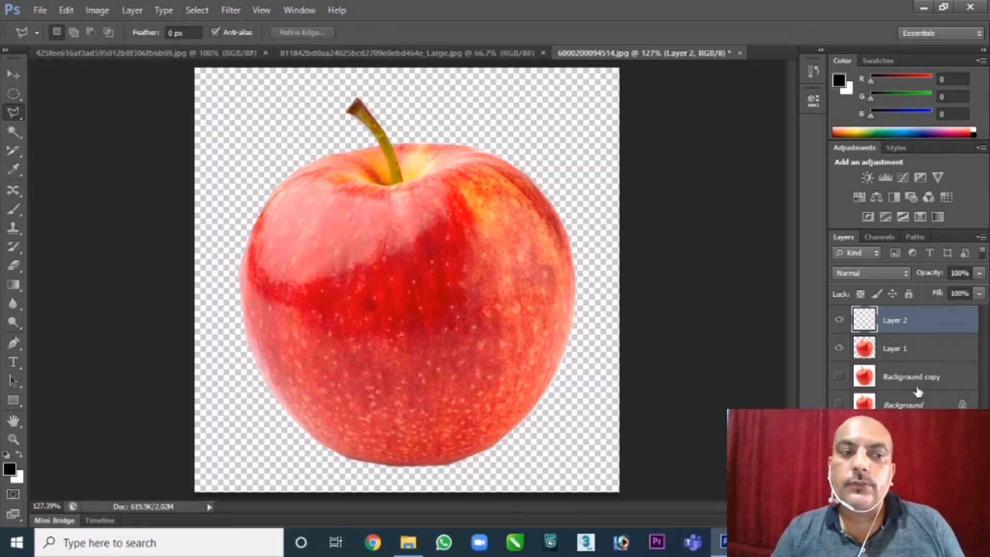
{"action": "left_click", "coordinate": [10, 468]}
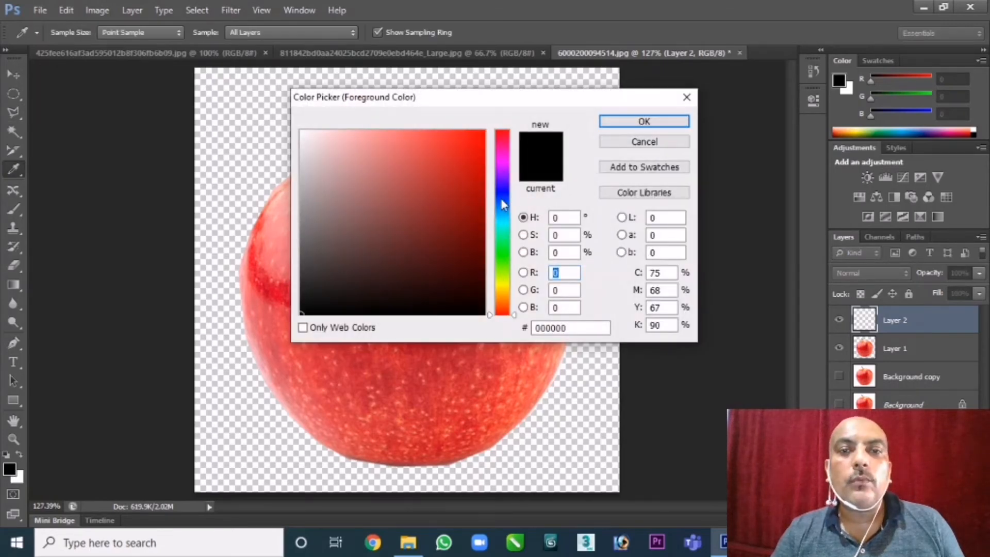
{"action": "left_click_drag", "start_coordinate": [503, 204], "coordinate": [481, 252]}
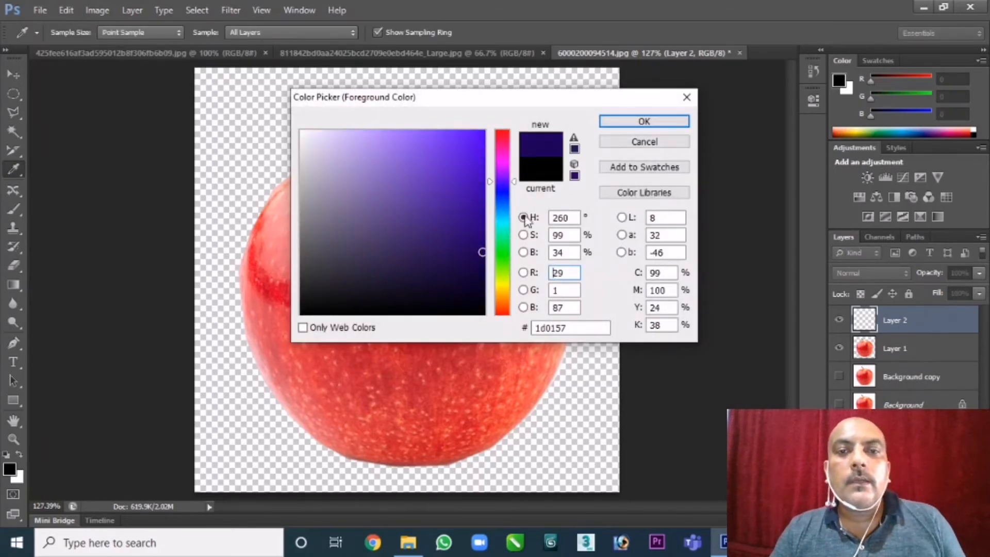
{"action": "left_click", "coordinate": [644, 123]}
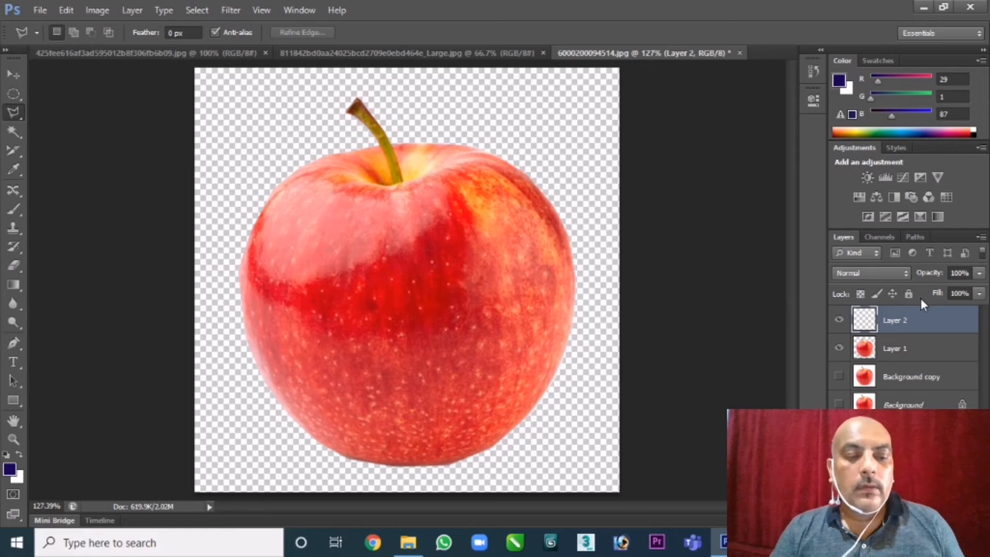
{"action": "key", "text": "alt+BackSpace"}
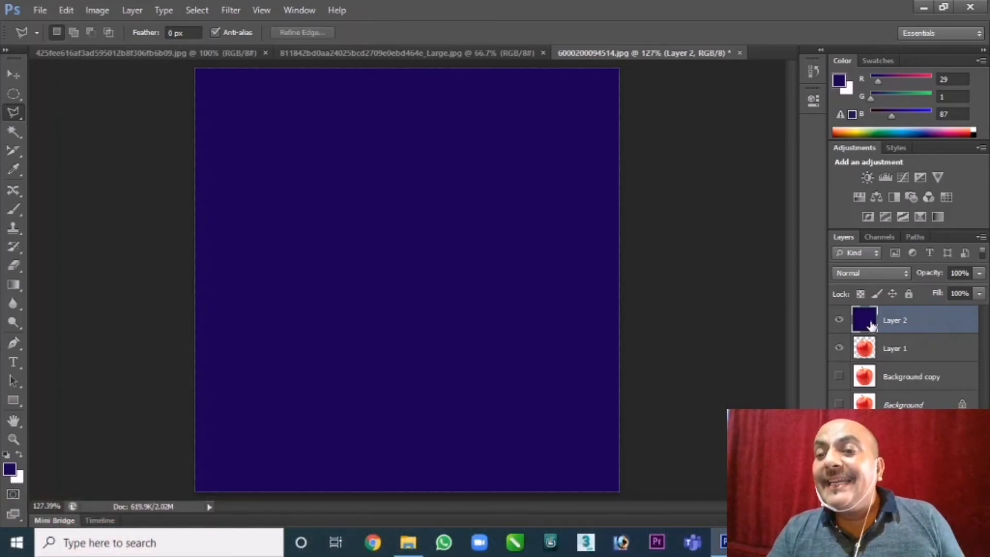
Move the dark blue layer beneath the apple cutout layer, and make the apple layer active
{"action": "left_click_drag", "start_coordinate": [871, 325], "coordinate": [872, 355]}
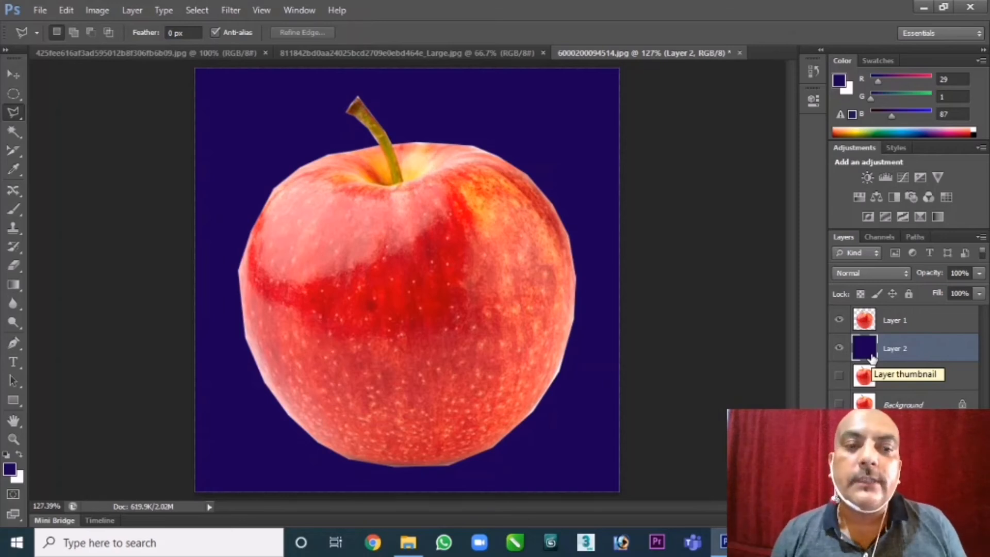
{"action": "left_click", "coordinate": [862, 331]}
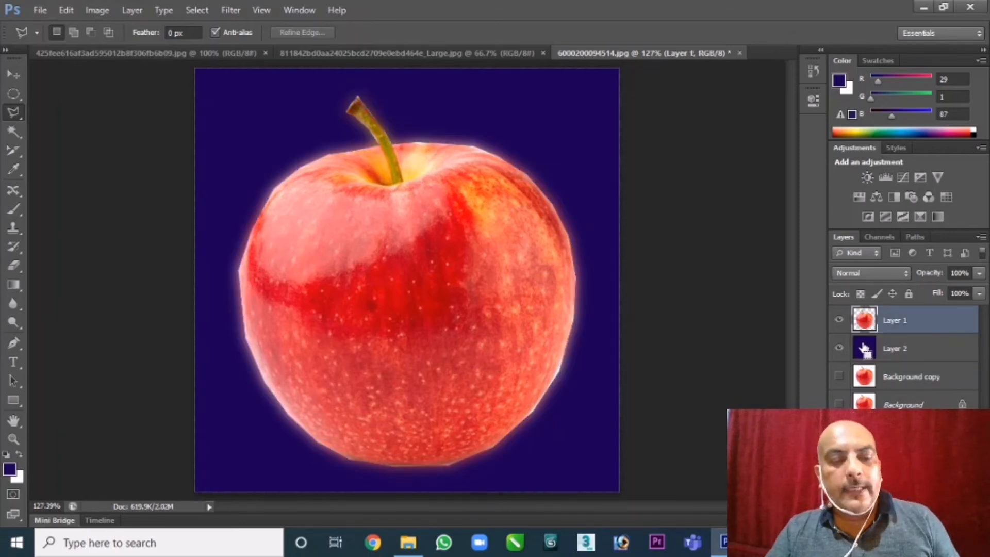
Undo the layer changes and the polygonal apple selection, and show Background copy again
{"action": "key", "text": "ctrl+alt+z"}
{"action": "key", "text": "ctrl+alt+z"}
{"action": "key", "text": "ctrl+alt+z"}
{"action": "key", "text": "ctrl+alt+z"}
{"action": "key", "text": "ctrl+alt+z"}
{"action": "key", "text": "ctrl+alt+z"}
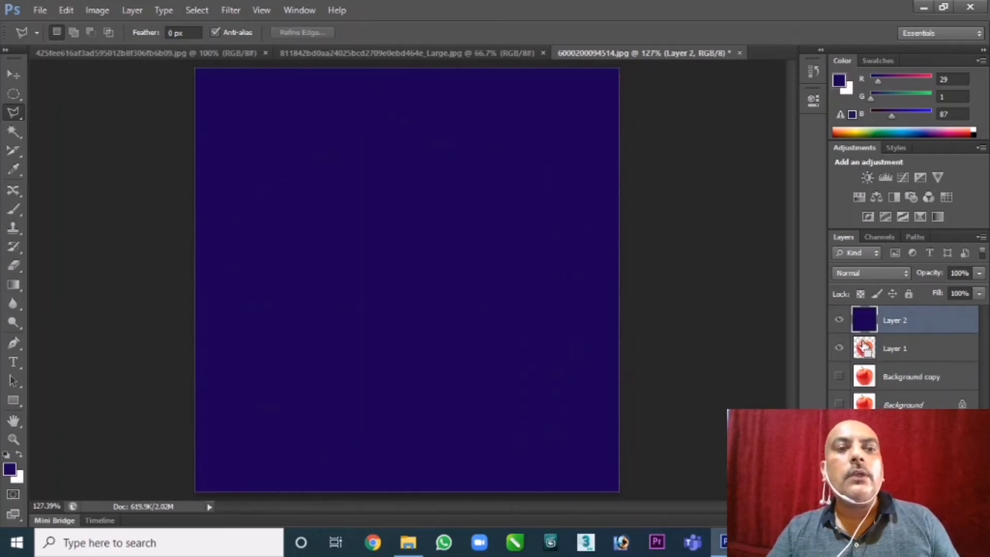
{"action": "key", "text": "ctrl+alt+z"}
{"action": "key", "text": "ctrl+alt+z"}
{"action": "key", "text": "ctrl+alt+z"}
{"action": "key", "text": "ctrl+alt+z"}
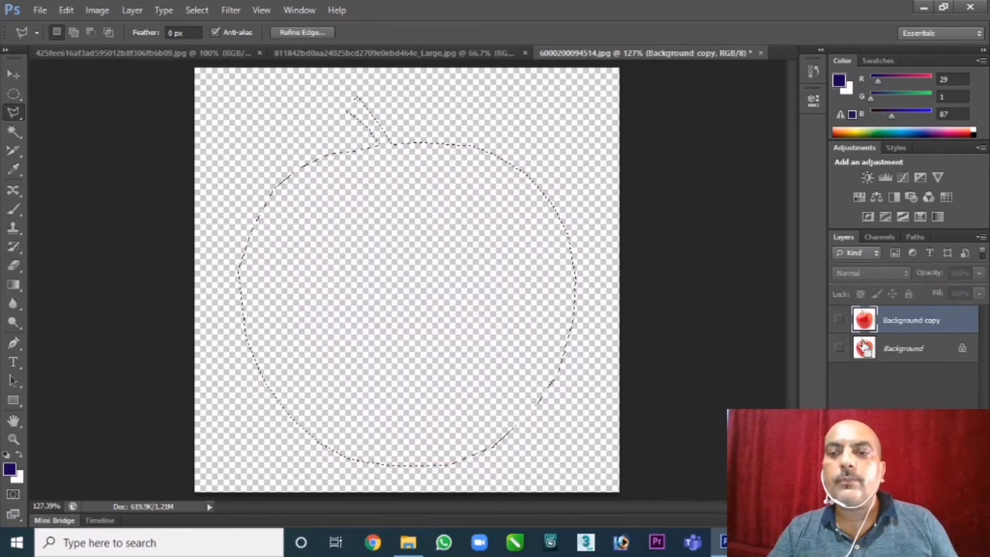
{"action": "key", "text": "ctrl+alt+z"}
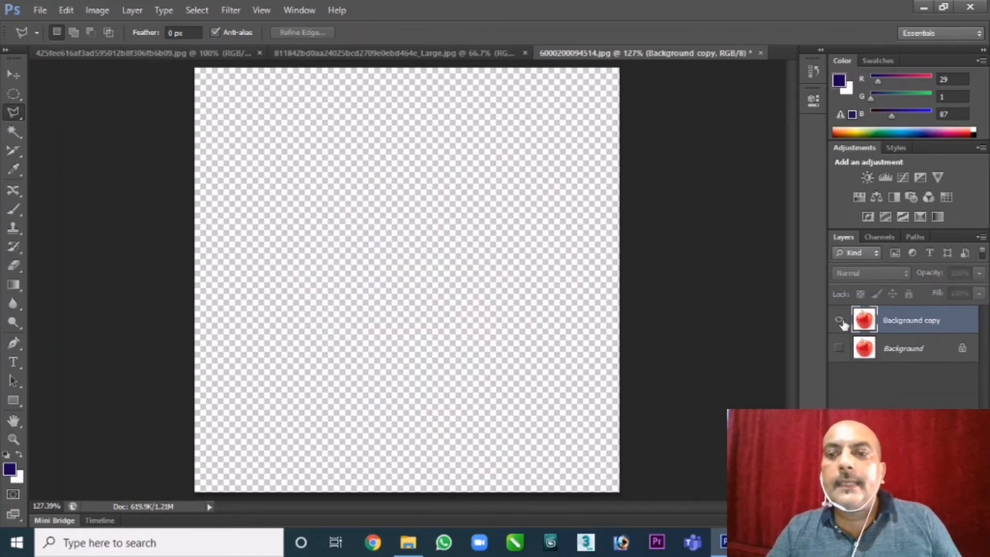
{"action": "left_click", "coordinate": [838, 321]}
Select the apple and its stem on Background copy by tracing their outline with the Magnetic Lasso Tool
{"action": "right_click", "coordinate": [13, 110]}
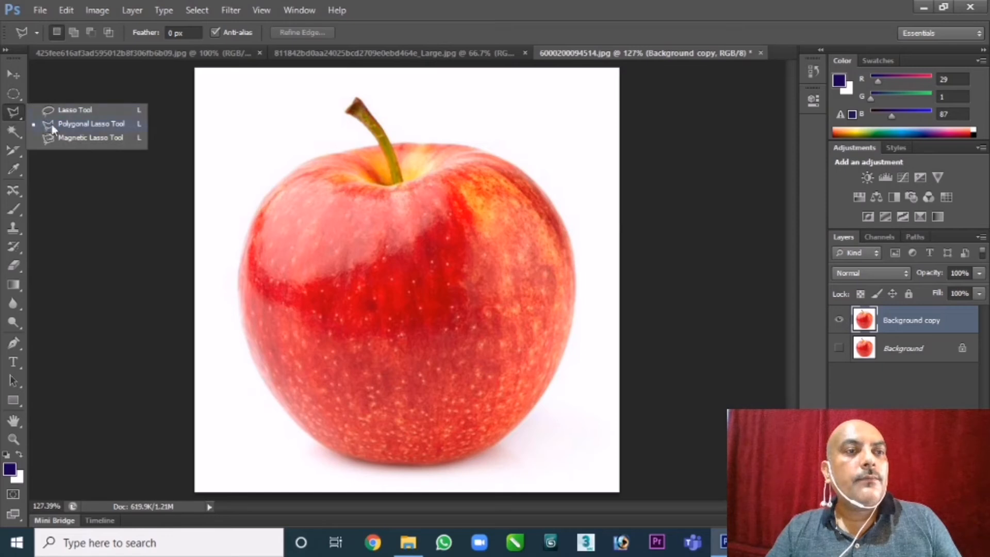
{"action": "left_click", "coordinate": [60, 138]}
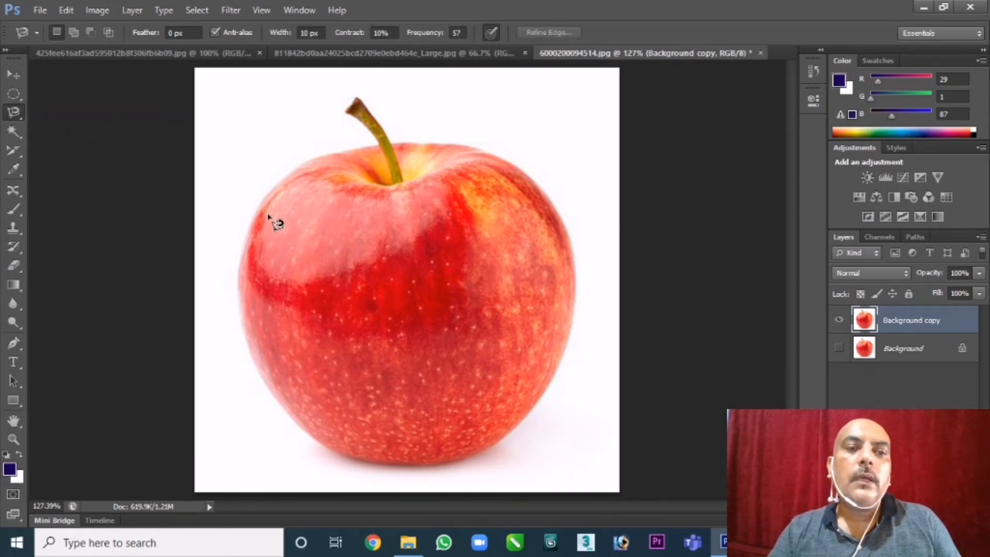
{"action": "left_click", "coordinate": [279, 401]}
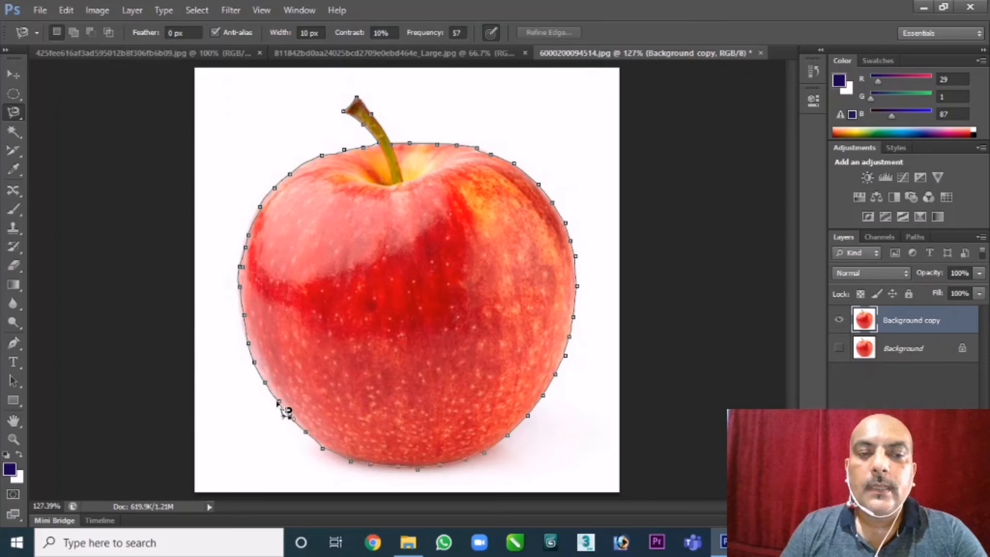
{"action": "left_click", "coordinate": [286, 410]}
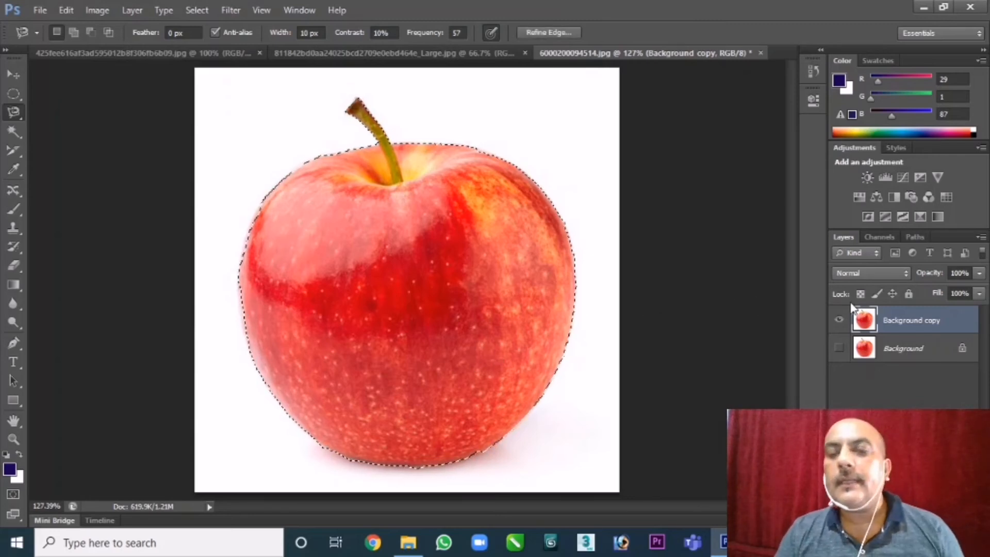
Copy the magnetically lassoed apple to a new layer and hide Background copy
{"action": "key", "text": "ctrl+j"}
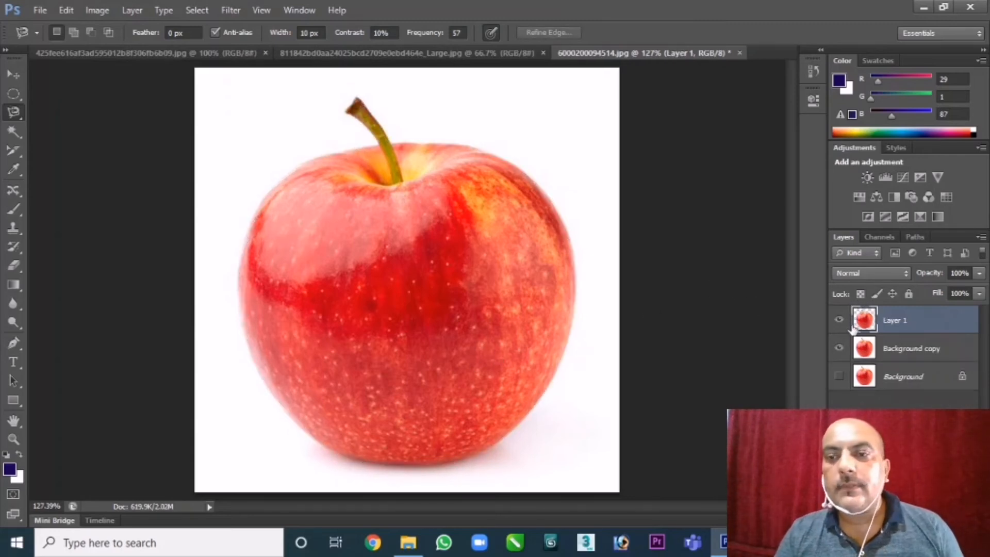
{"action": "left_click", "coordinate": [839, 350]}
{"action": "left_click", "coordinate": [839, 350]}
{"action": "left_click", "coordinate": [839, 350]}
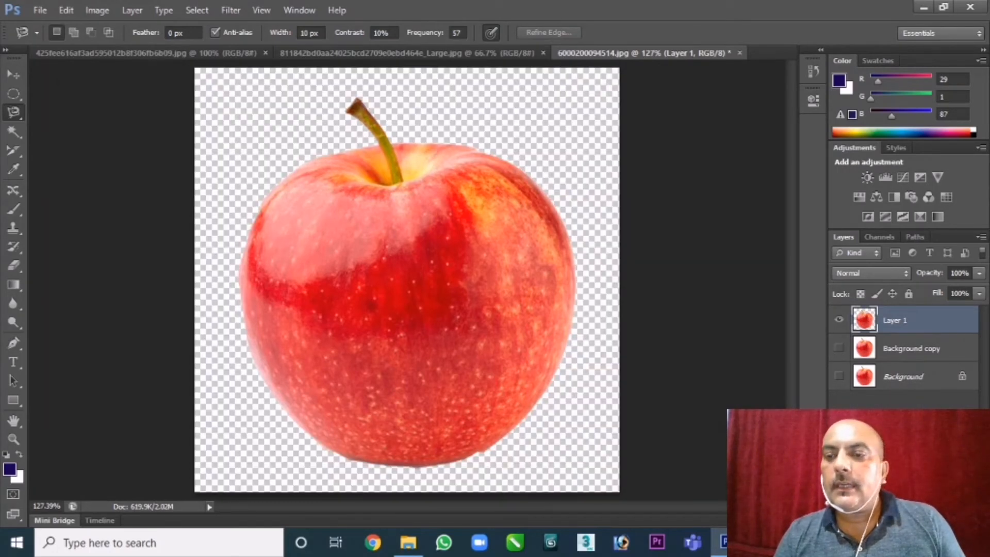
Add an empty layer directly beneath the apple cutout and fill it with the dark blue foreground colour
{"action": "left_click", "coordinate": [945, 519]}
{"action": "left_click_drag", "start_coordinate": [866, 322], "coordinate": [872, 351]}
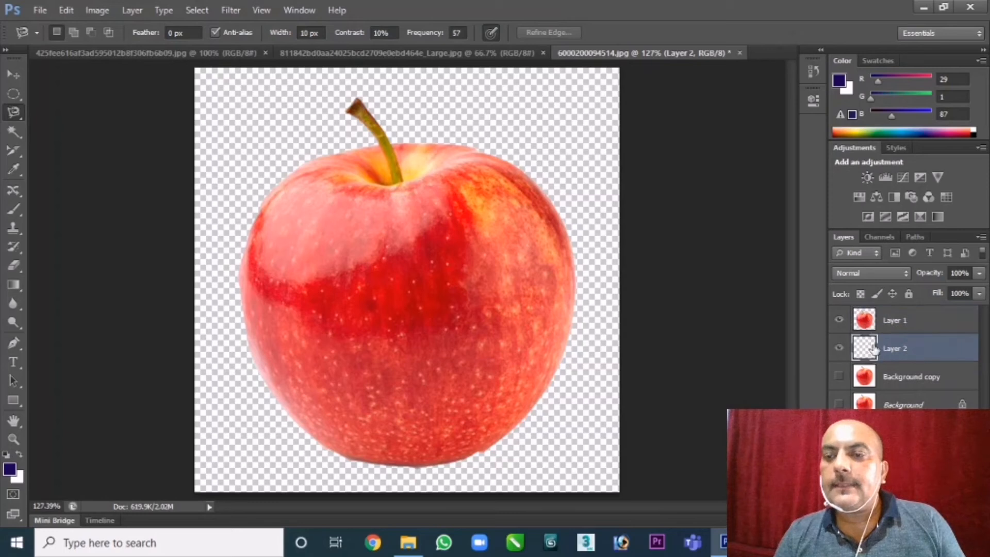
{"action": "key", "text": "alt+BackSpace"}
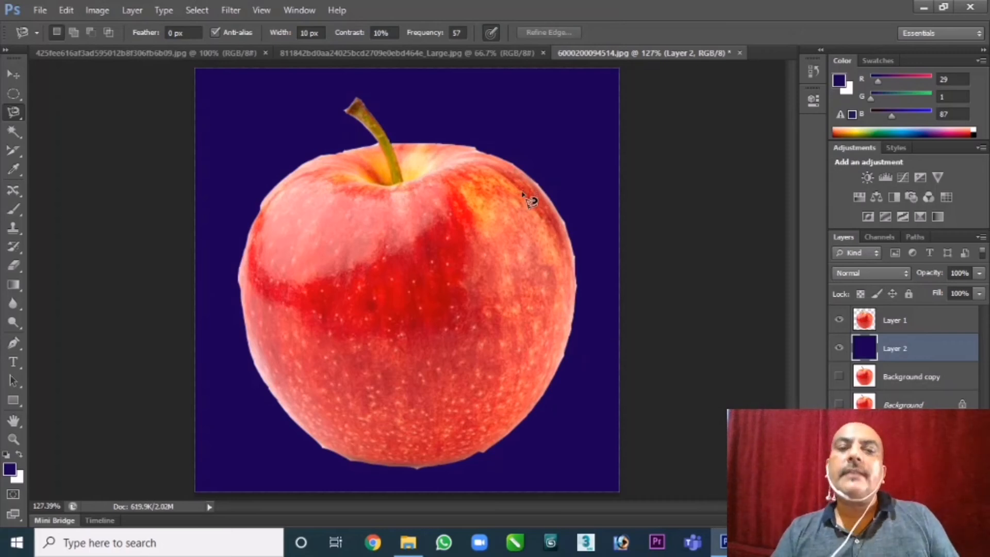
Try the Quick Selection Tool on the apple's dark red central area, and clear the selection
{"action": "left_click", "coordinate": [21, 131]}
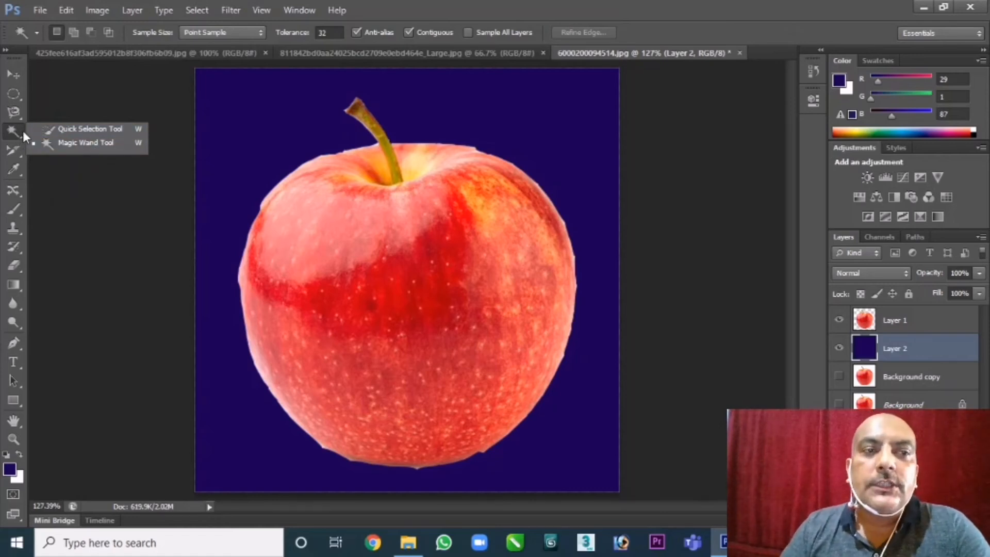
{"action": "left_click", "coordinate": [67, 133]}
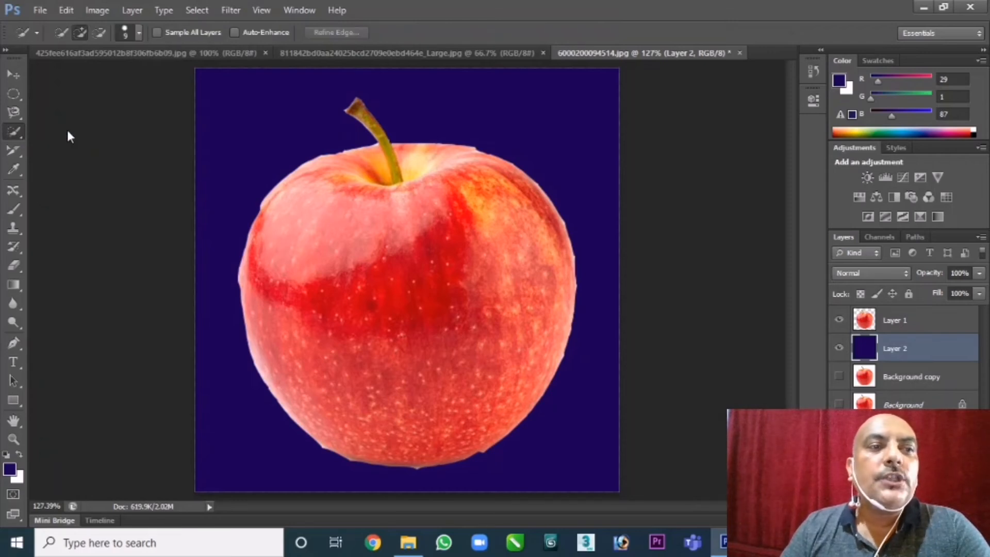
{"action": "left_click", "coordinate": [406, 262]}
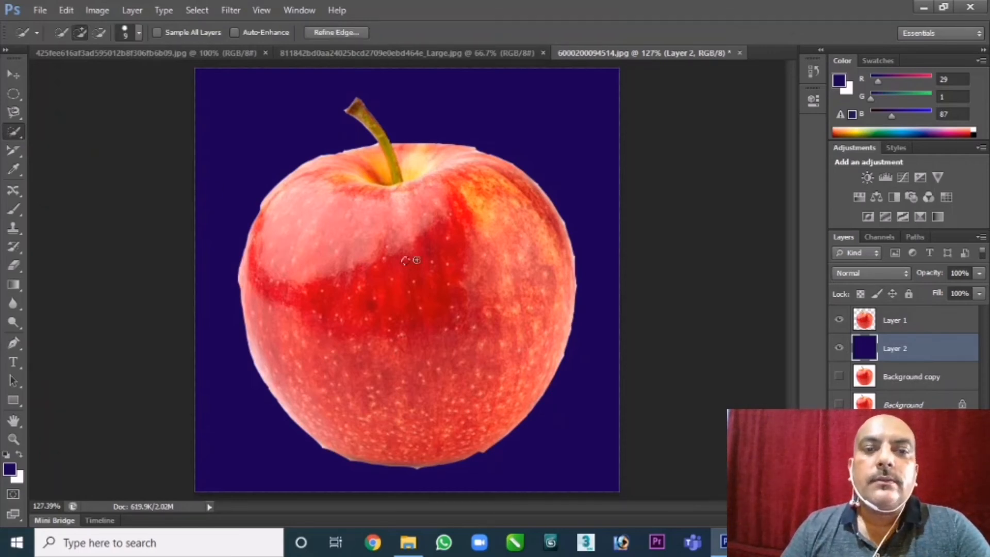
{"action": "mouse_move", "coordinate": [410, 260]}
{"action": "left_mouse_down"}
{"action": "mouse_move", "coordinate": [382, 282]}
{"action": "mouse_move", "coordinate": [387, 290]}
{"action": "mouse_move", "coordinate": [426, 296]}
{"action": "mouse_move", "coordinate": [460, 266]}
{"action": "mouse_move", "coordinate": [451, 242]}
{"action": "mouse_move", "coordinate": [456, 185]}
{"action": "mouse_move", "coordinate": [472, 235]}
{"action": "mouse_move", "coordinate": [436, 316]}
{"action": "left_mouse_up"}
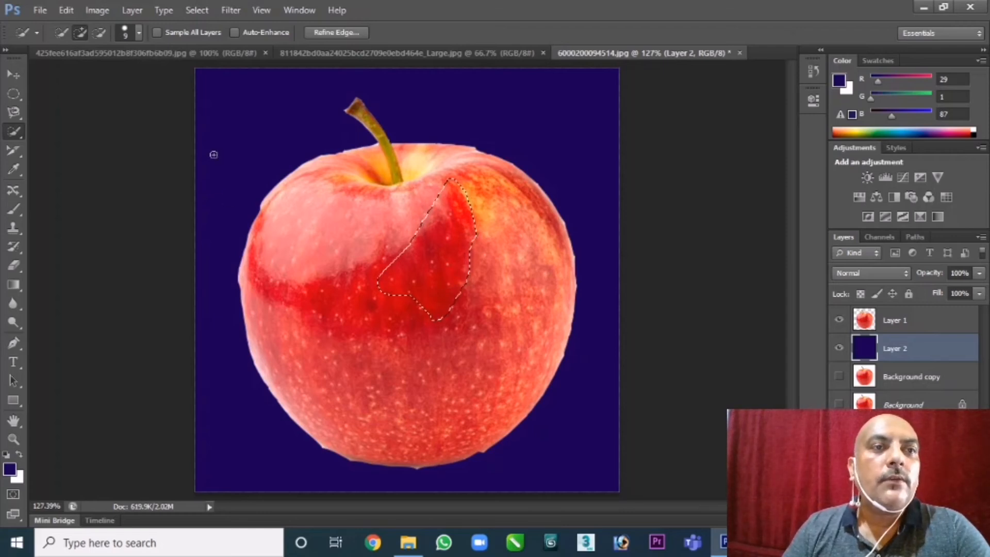
{"action": "key", "text": "ctrl+d"}
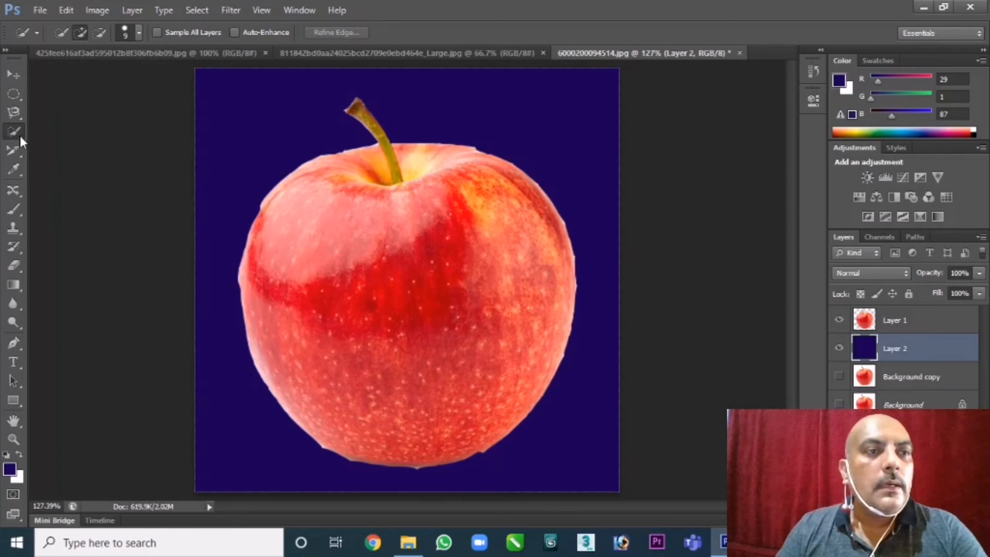
Try the Magic Wand Tool on the dark blue layer, clear the selection and make the apple cutout layer active
{"action": "right_click", "coordinate": [19, 134]}
{"action": "left_click", "coordinate": [77, 147]}
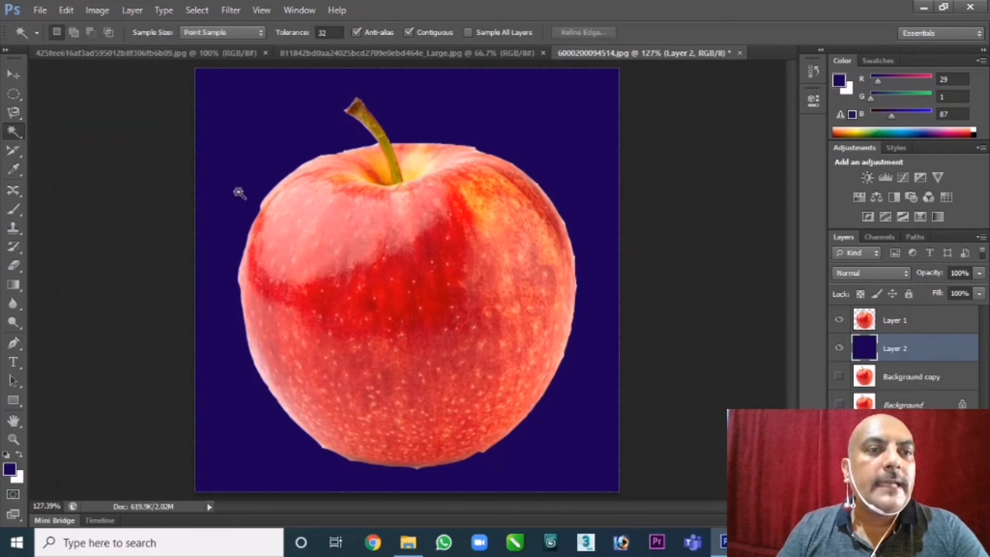
{"action": "left_click", "coordinate": [356, 225]}
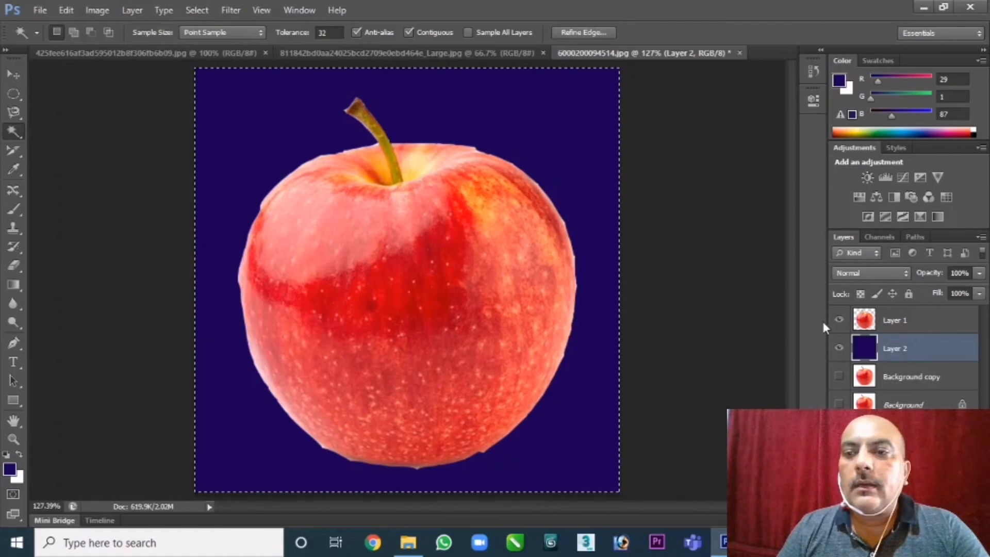
{"action": "left_click", "coordinate": [856, 322]}
{"action": "key", "text": "ctrl+d"}
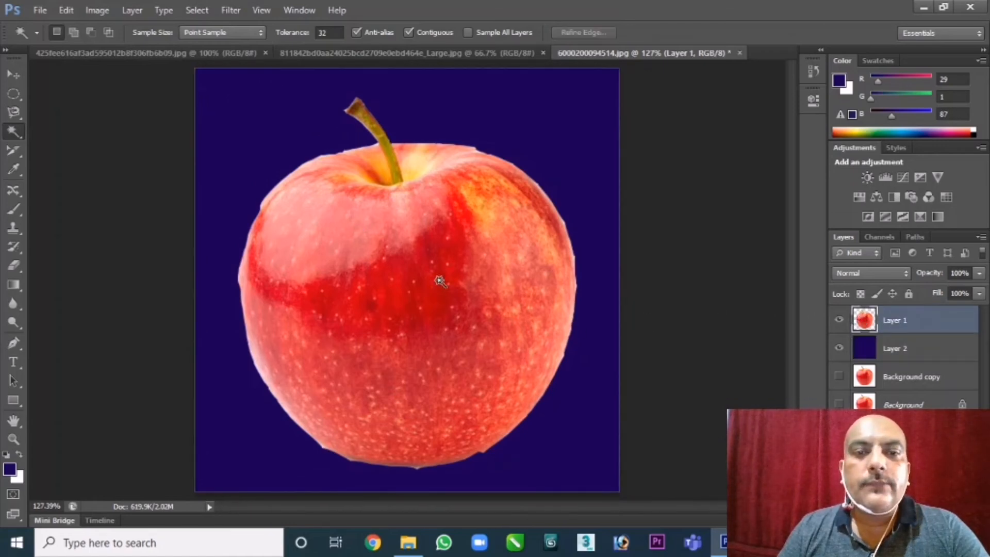
Select the apple's red skin with the Magic Wand at tolerance 32, adding neighbouring colour areas until most of the body is covered
{"action": "left_click", "coordinate": [439, 281]}
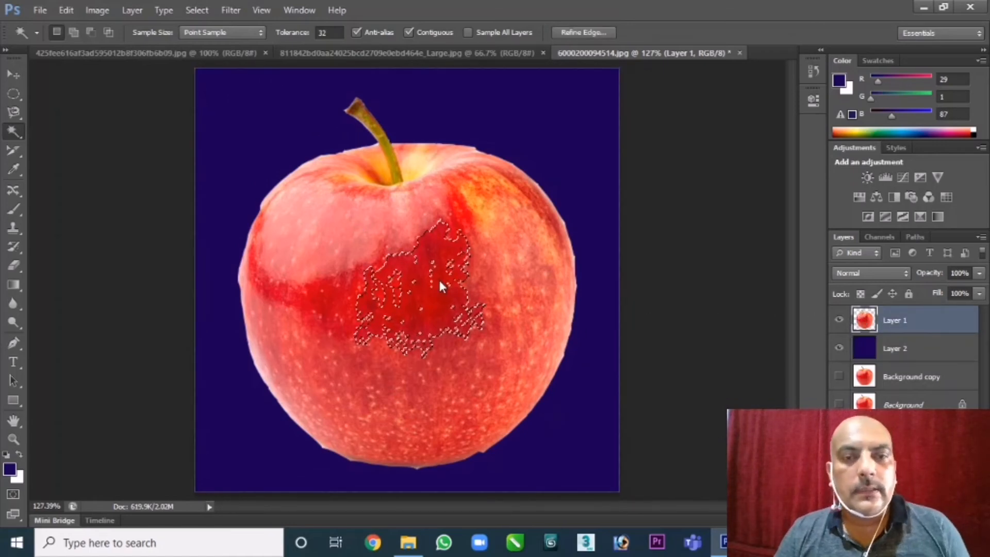
{"action": "key", "text": "shift"}
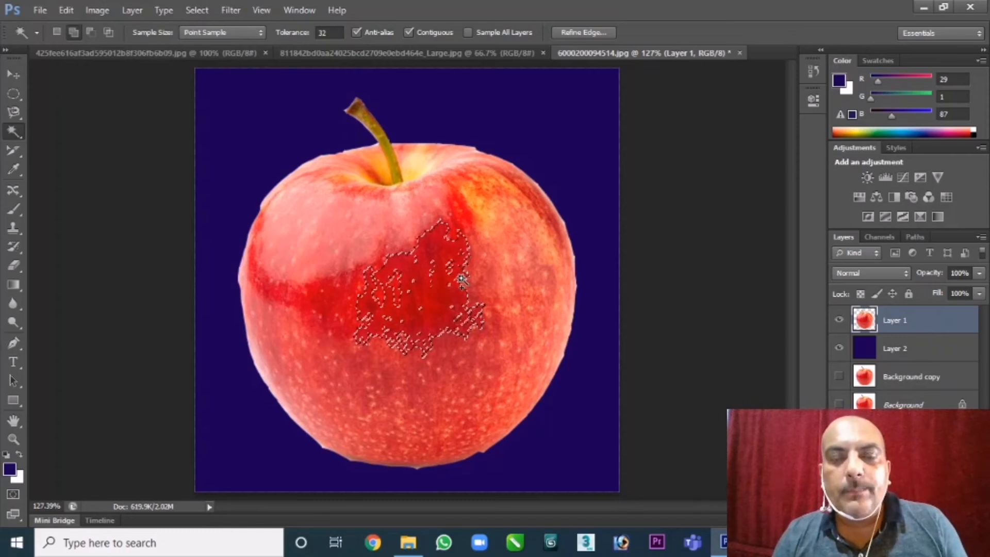
{"action": "left_click", "coordinate": [467, 279], "text": "shift"}
{"action": "left_click", "coordinate": [482, 294], "text": "shift"}
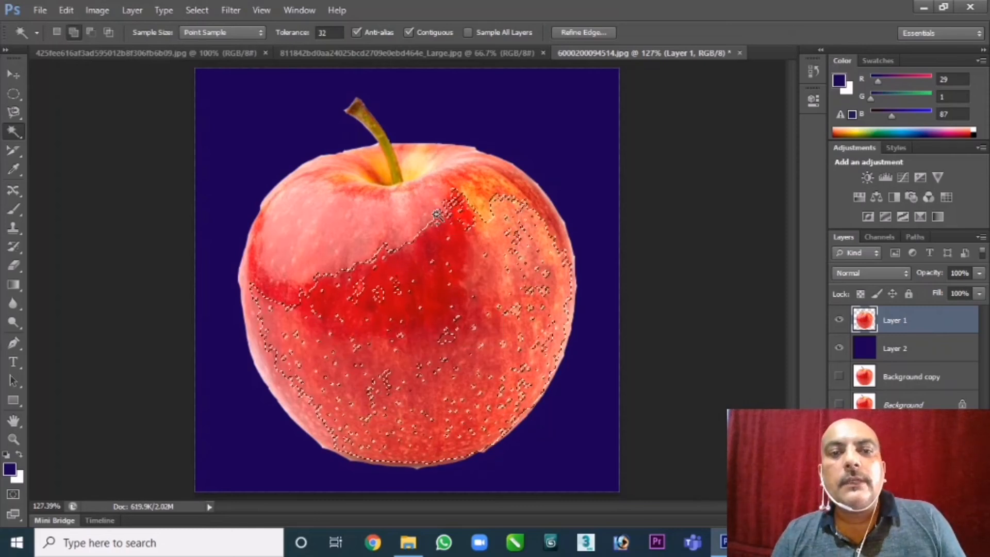
{"action": "left_click", "coordinate": [430, 213], "text": "shift"}
{"action": "left_click", "coordinate": [422, 213], "text": "shift"}
{"action": "left_click", "coordinate": [408, 233], "text": "shift"}
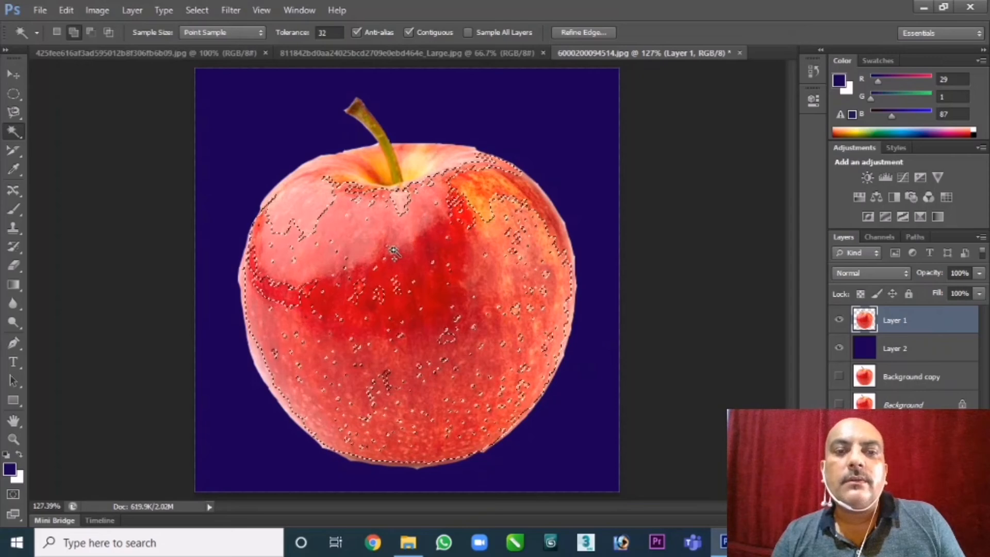
{"action": "left_click", "coordinate": [387, 262], "text": "shift"}
{"action": "left_click", "coordinate": [353, 287], "text": "shift"}
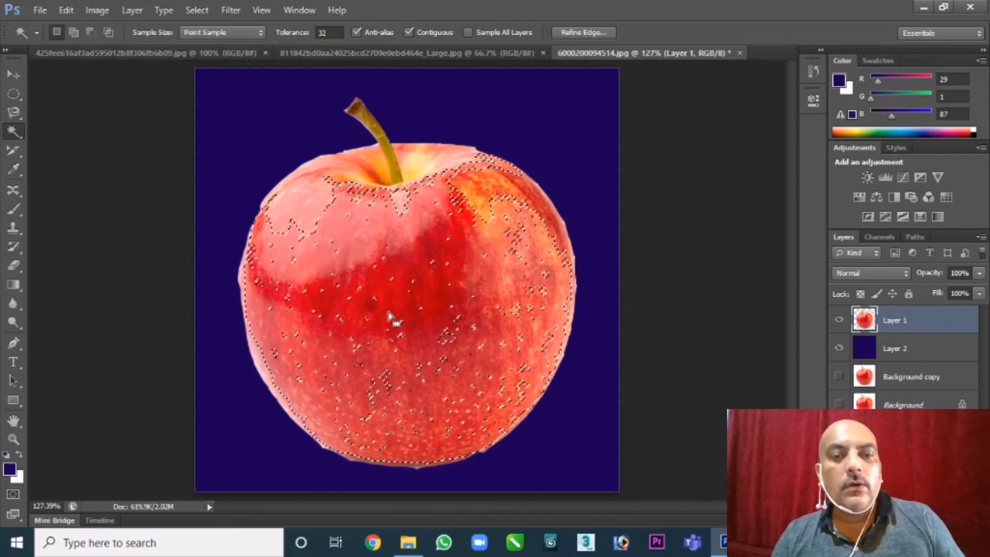
Subtract the pale pink shoulder area beside the stem hollow from the apple selection with the Magic Wand
{"action": "key", "text": "alt"}
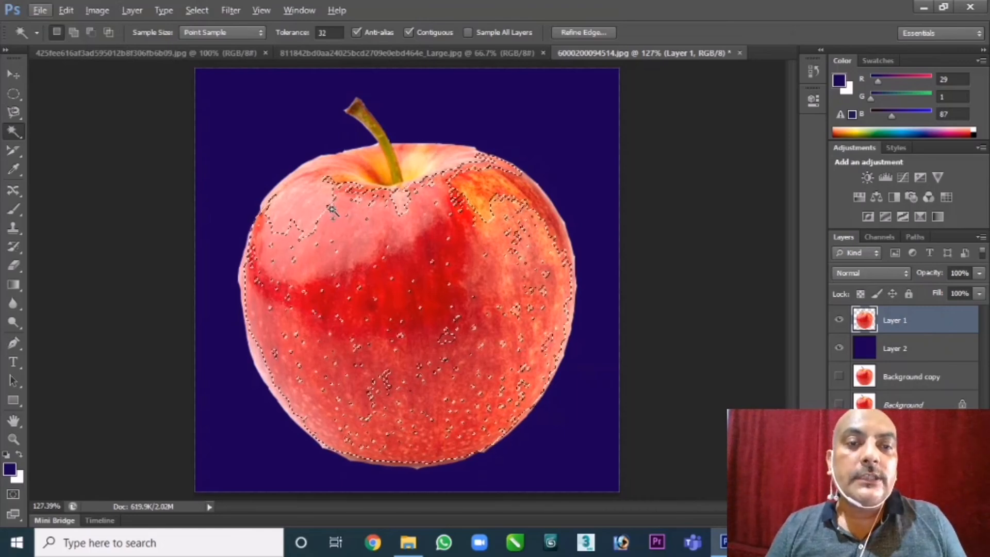
{"action": "key", "text": "ctrl+plus"}
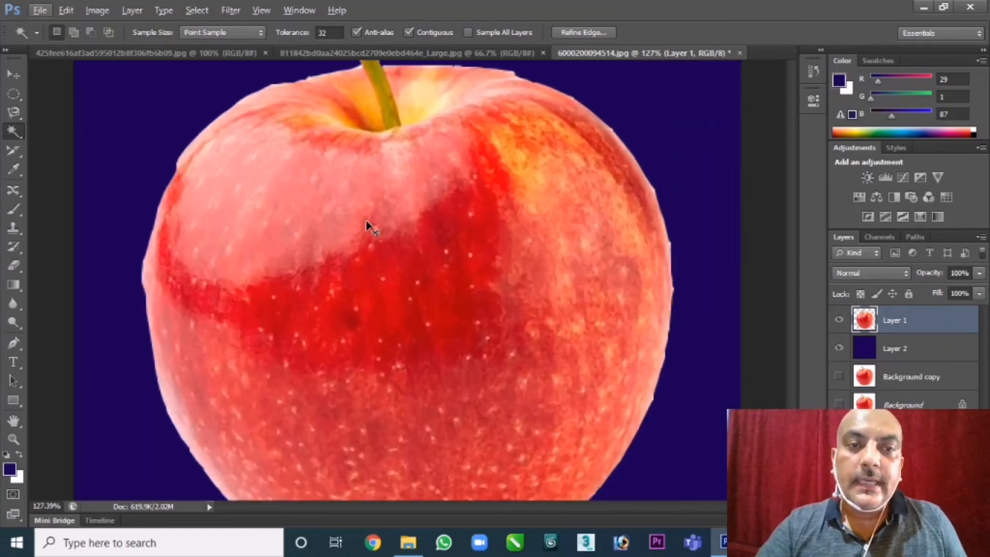
{"action": "key", "text": "ctrl+plus"}
{"action": "key", "text": "ctrl+plus"}
{"action": "key", "text": "ctrl+plus"}
{"action": "key", "text": "ctrl+plus"}
{"action": "left_click_drag", "start_coordinate": [369, 221], "coordinate": [593, 470]}
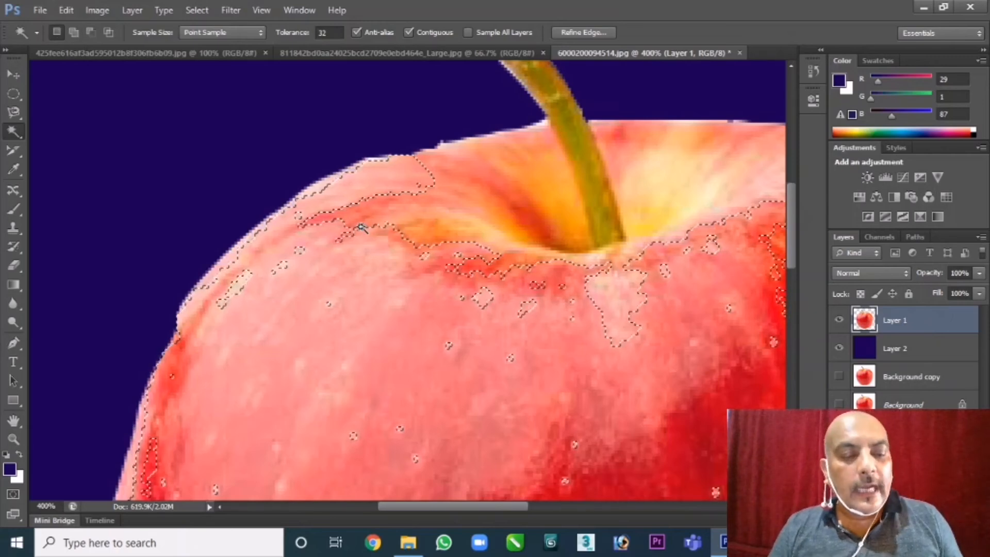
{"action": "key", "text": "alt"}
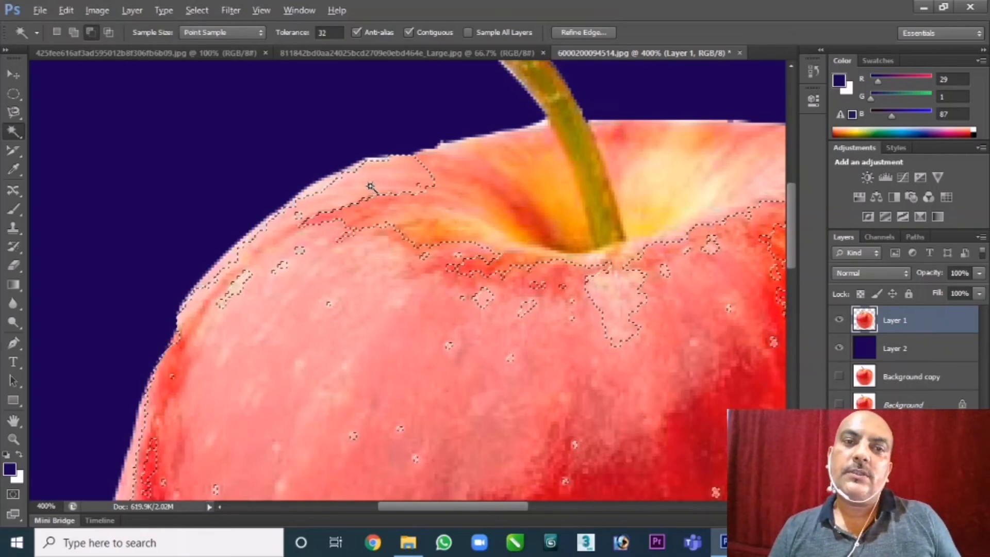
{"action": "left_click", "coordinate": [370, 186], "text": "alt"}
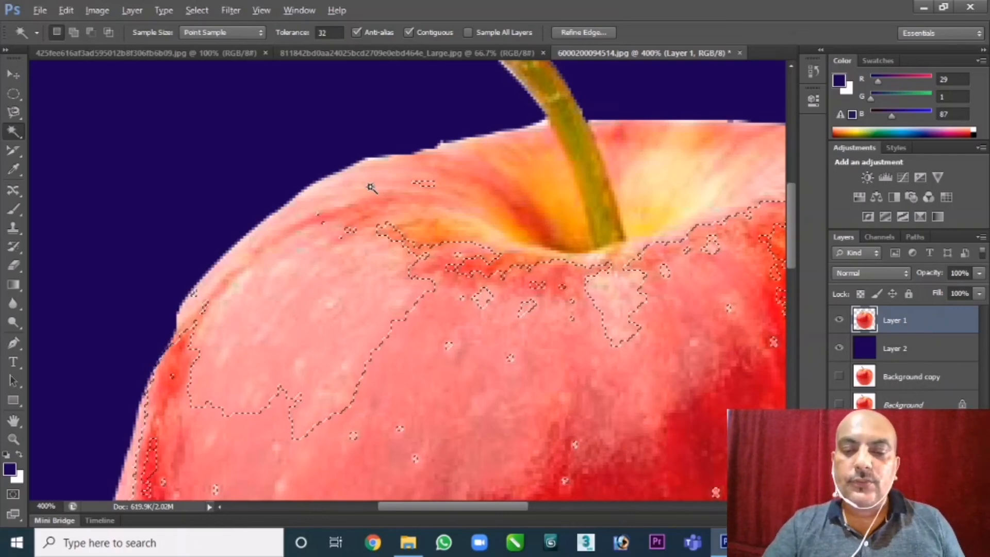
Copy the Magic Wand selection to a new layer and hide Layer 1
{"action": "key", "text": "ctrl+0"}
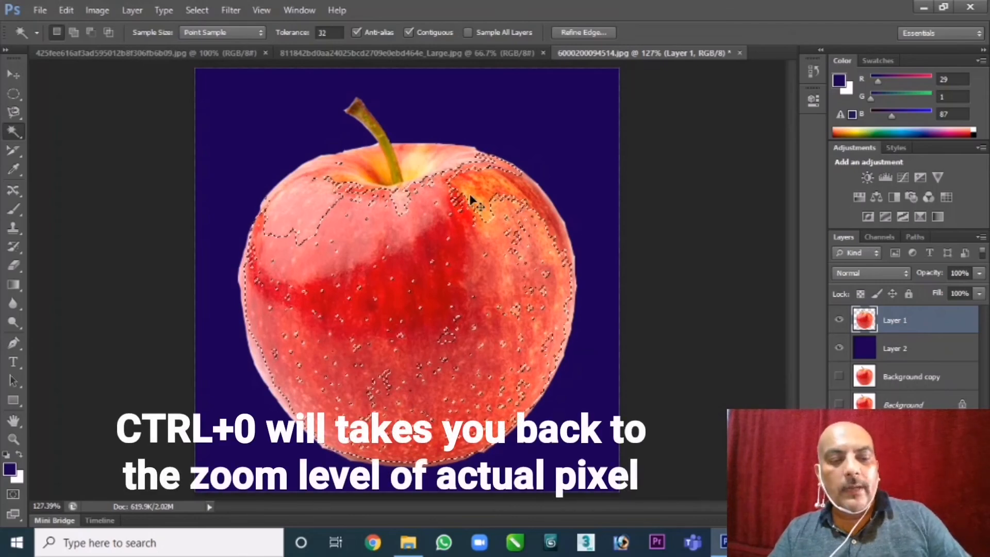
{"action": "key", "text": "ctrl+j"}
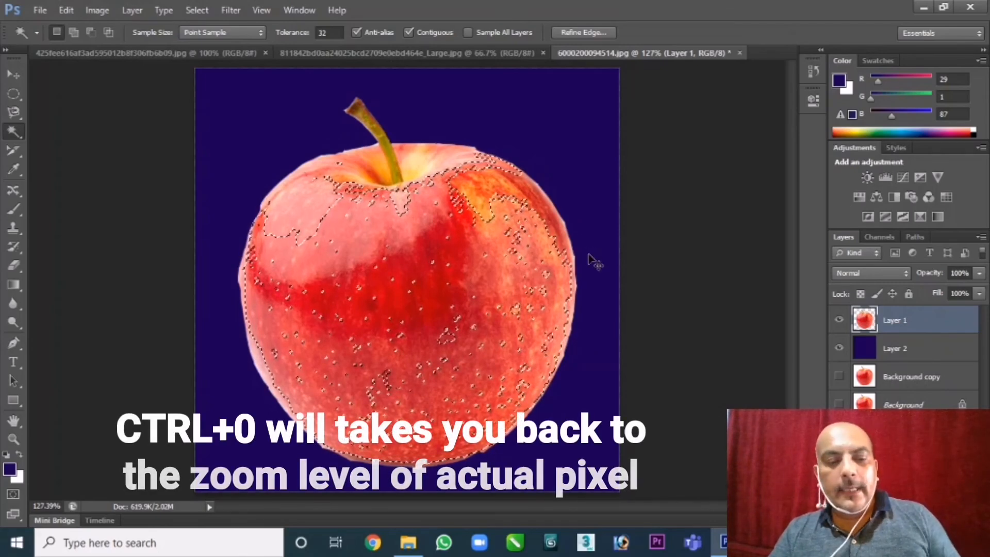
{"action": "left_click", "coordinate": [839, 348]}
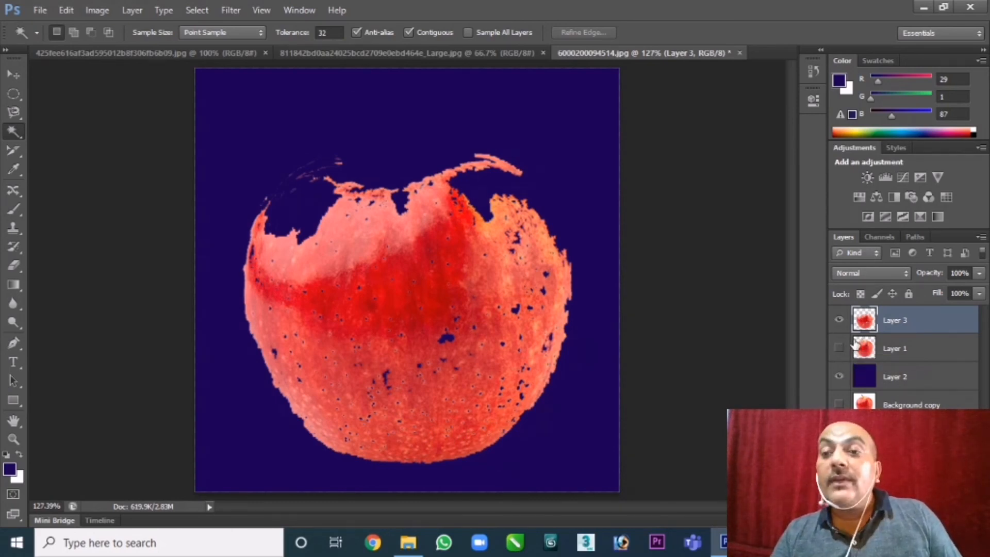
Load the partial apple layer's outline as a selection, fill it with yellow #ffe400 on a new layer above, and deselect
{"action": "left_click", "coordinate": [855, 324], "text": "ctrl"}
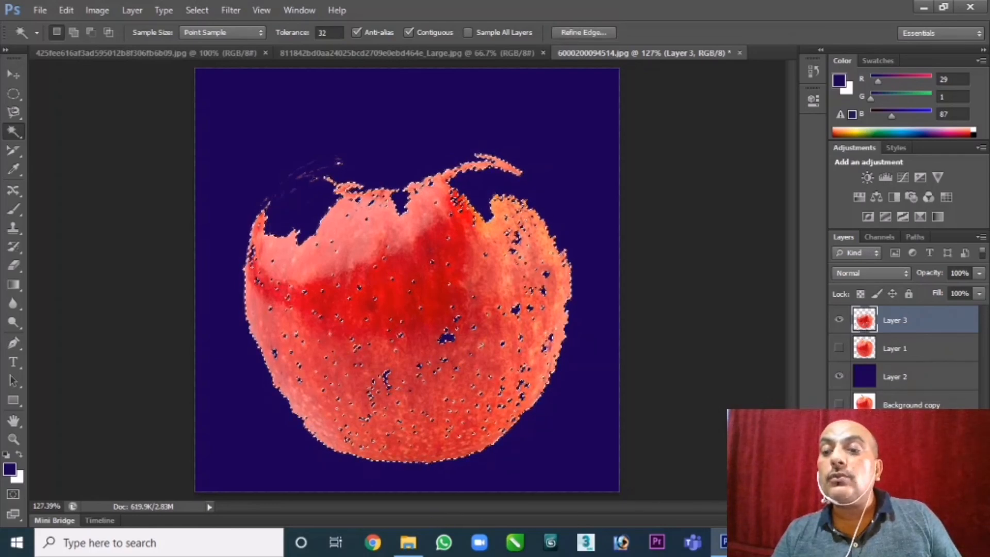
{"action": "left_click", "coordinate": [944, 520]}
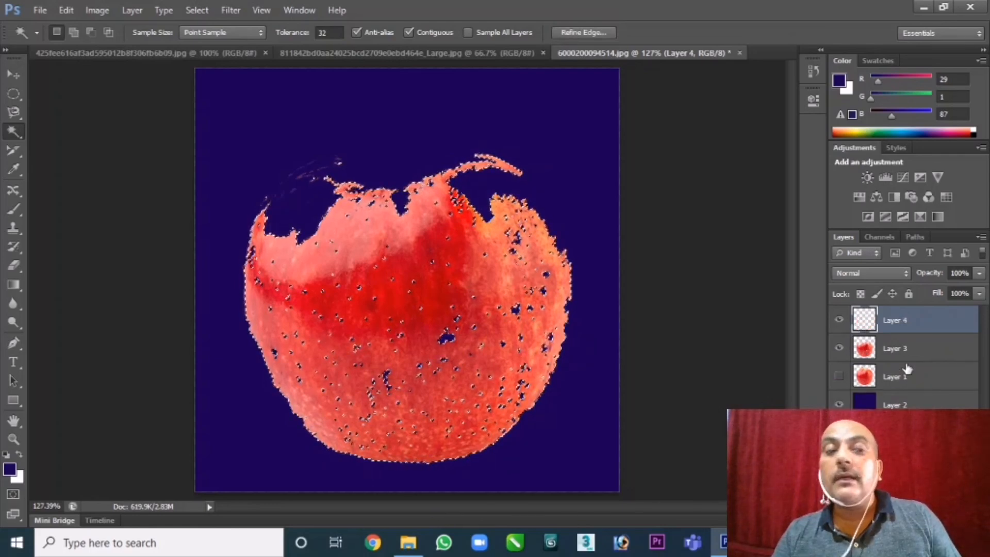
{"action": "left_click", "coordinate": [18, 470]}
{"action": "left_click", "coordinate": [511, 291]}
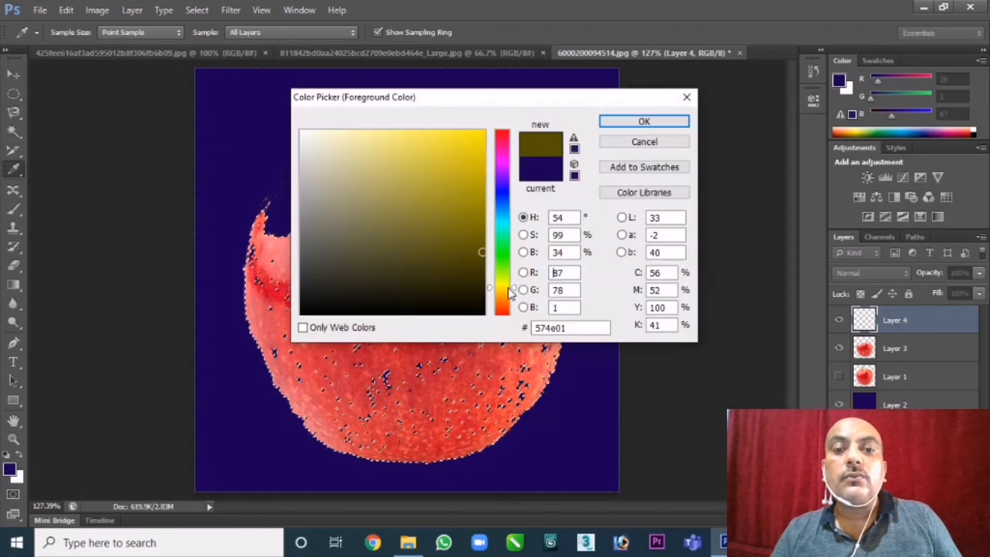
{"action": "left_click", "coordinate": [483, 132]}
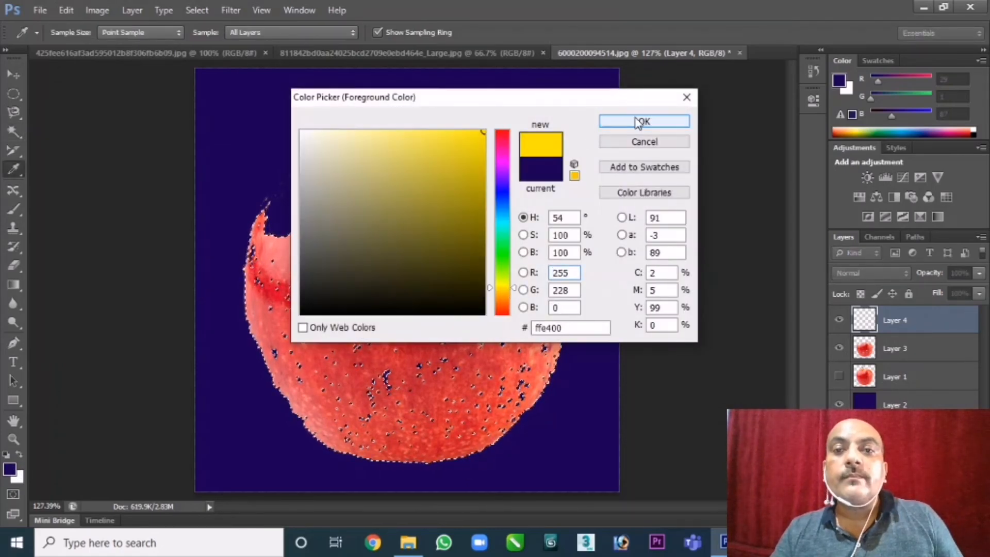
{"action": "left_click", "coordinate": [639, 122]}
{"action": "key", "text": "w"}
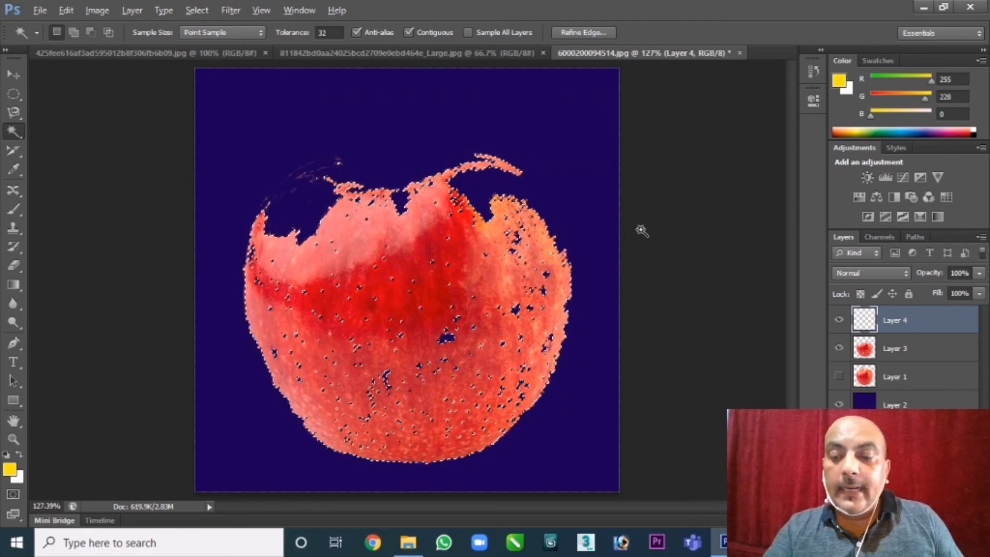
{"action": "key", "text": "alt+BackSpace"}
{"action": "key", "text": "ctrl+d"}
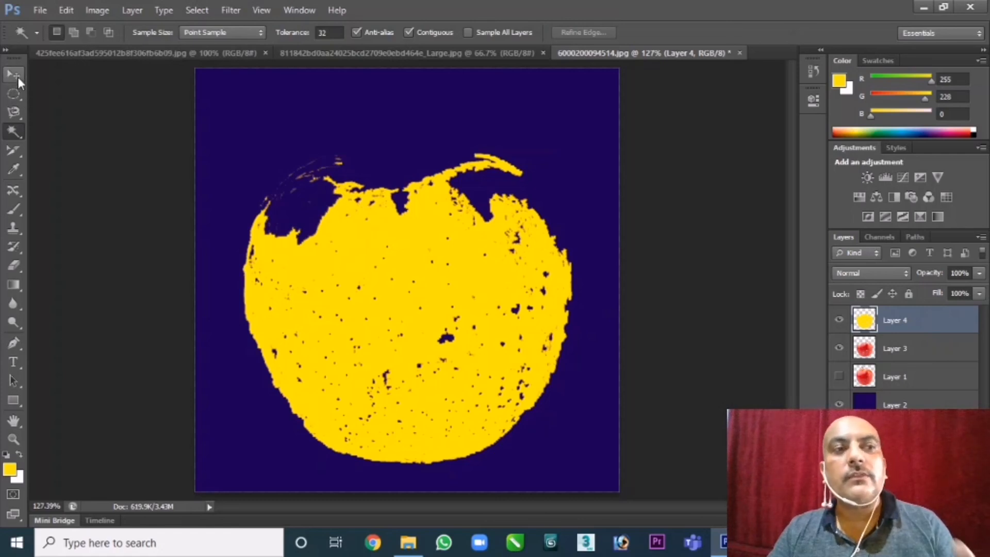
{"action": "left_click", "coordinate": [16, 92]}
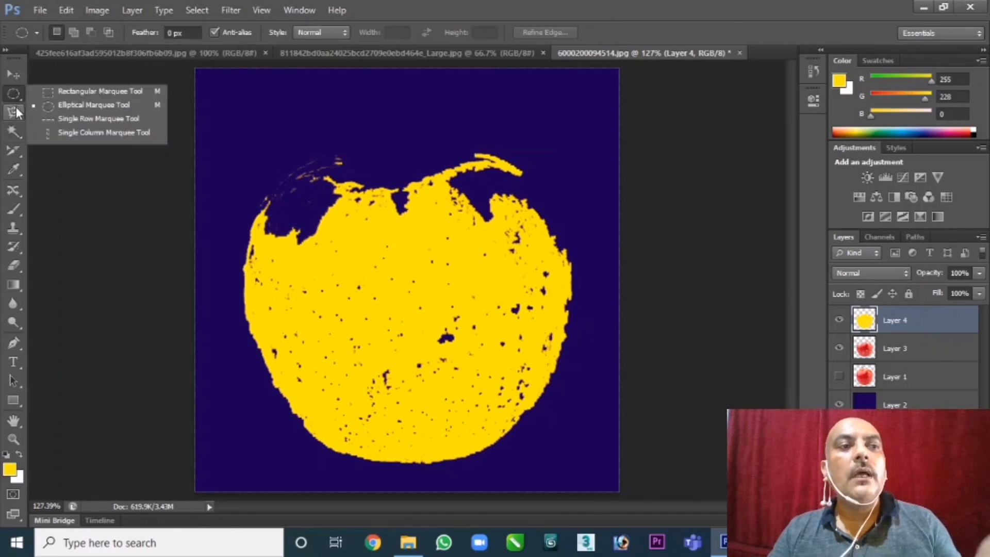
{"action": "left_click", "coordinate": [16, 111]}
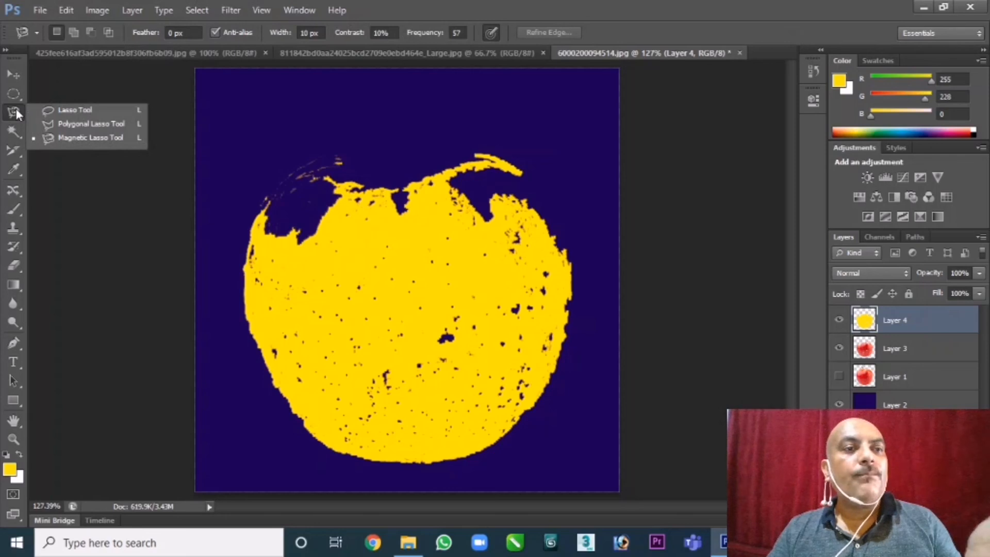